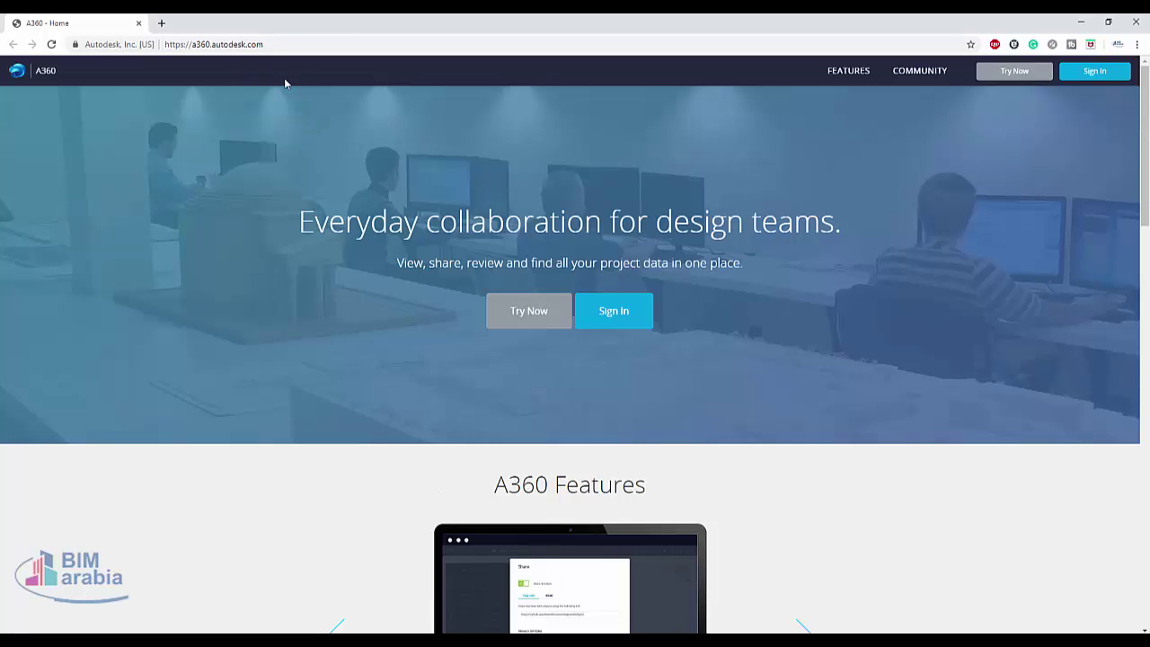
# - Sign in to A360 and land on the Fusion hub's All projects page
pyautogui.click(637, 320)
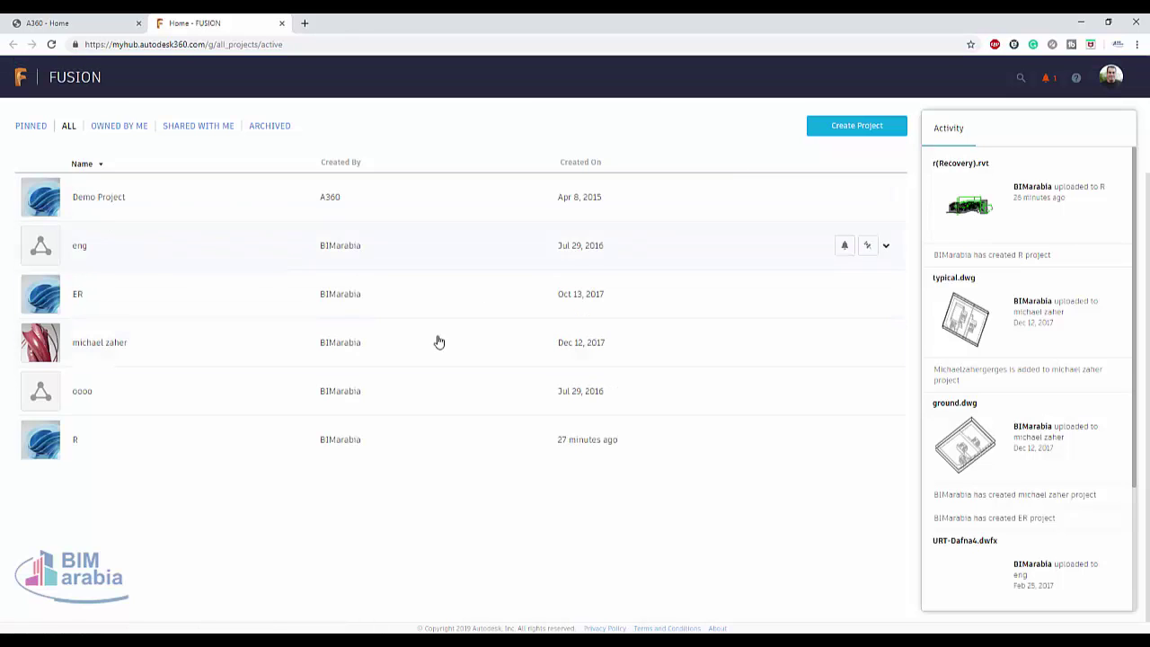
# - Create a new project named 'za' with a chosen avatar thumbnail
pyautogui.click(853, 125)
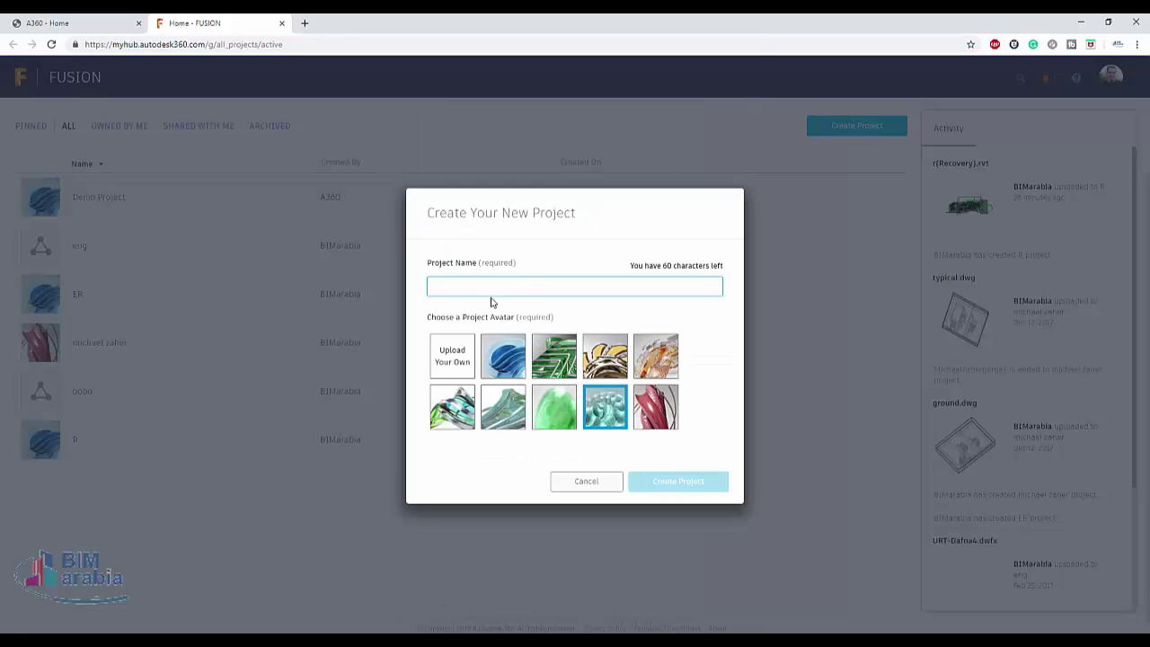
pyautogui.write('ze')
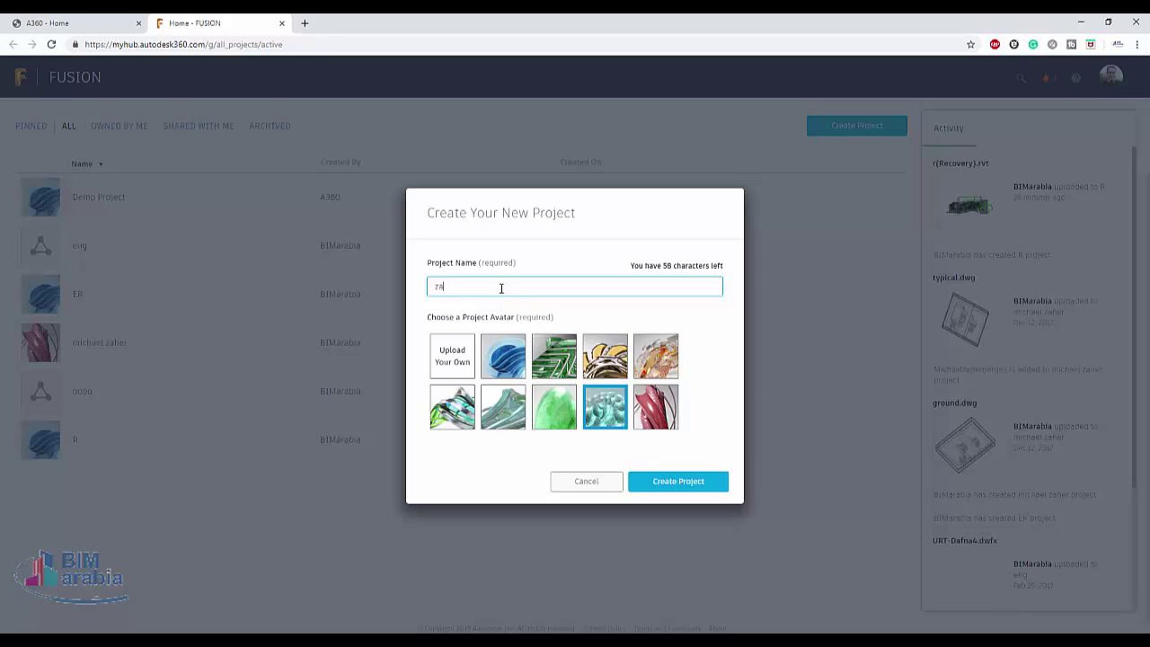
pyautogui.click(607, 363)
pyautogui.click(686, 488)
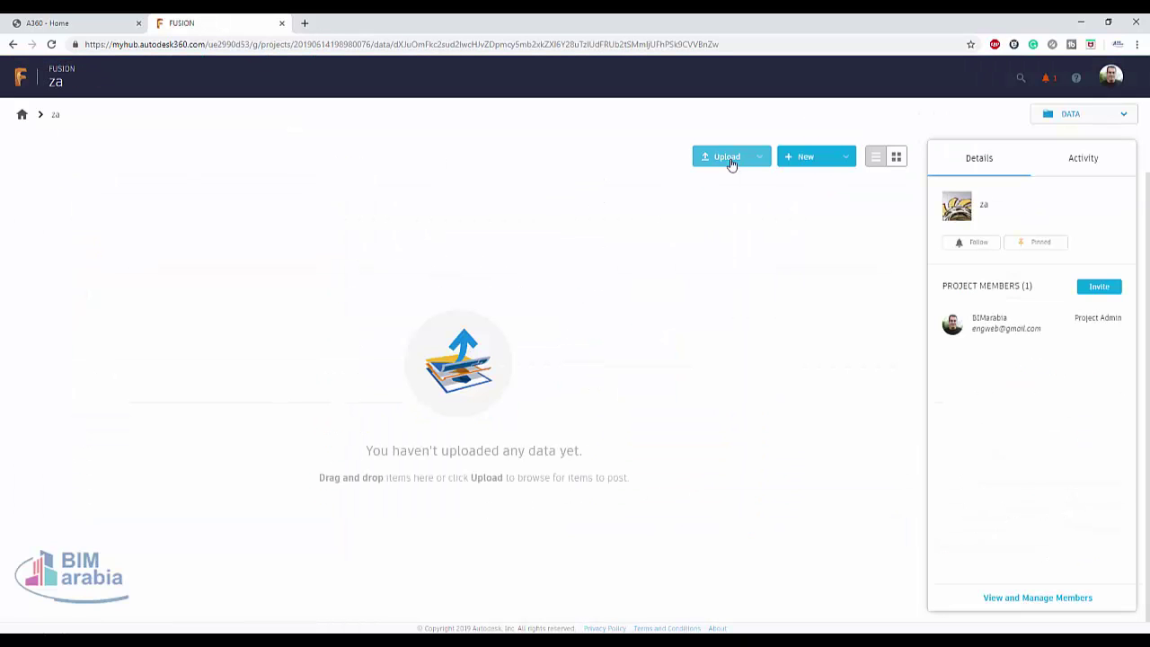
# - Upload r(Recovery).rvt from the DATA (D:) drive into the za project
pyautogui.click(761, 162)
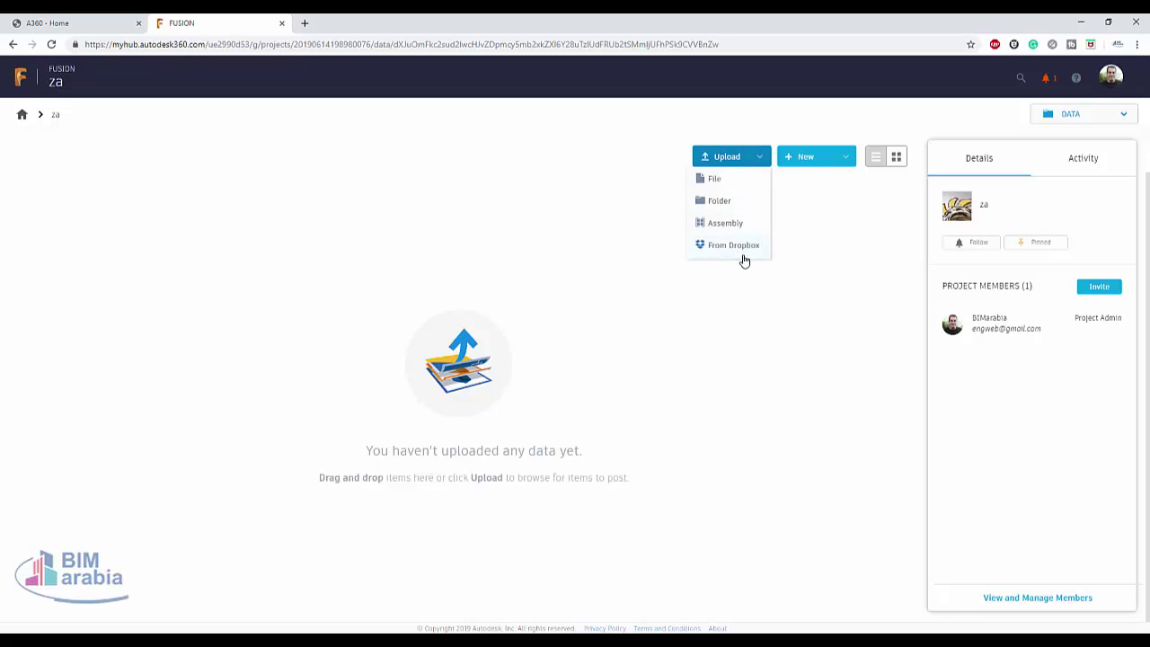
pyautogui.click(728, 166)
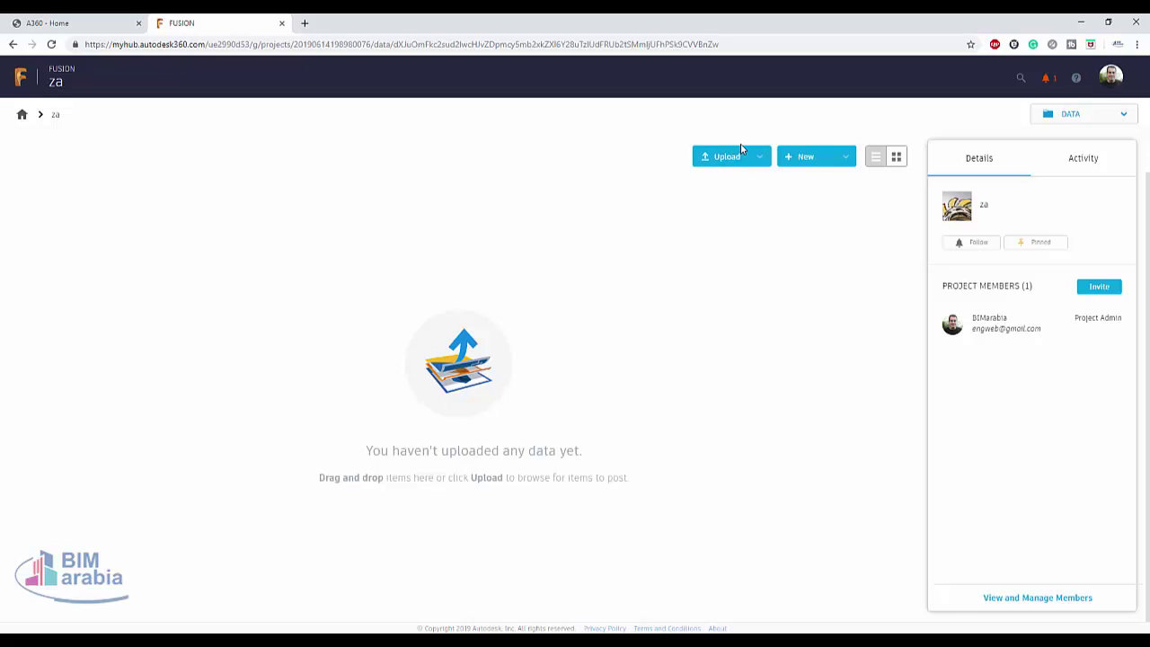
pyautogui.click(734, 161)
pyautogui.click(705, 182)
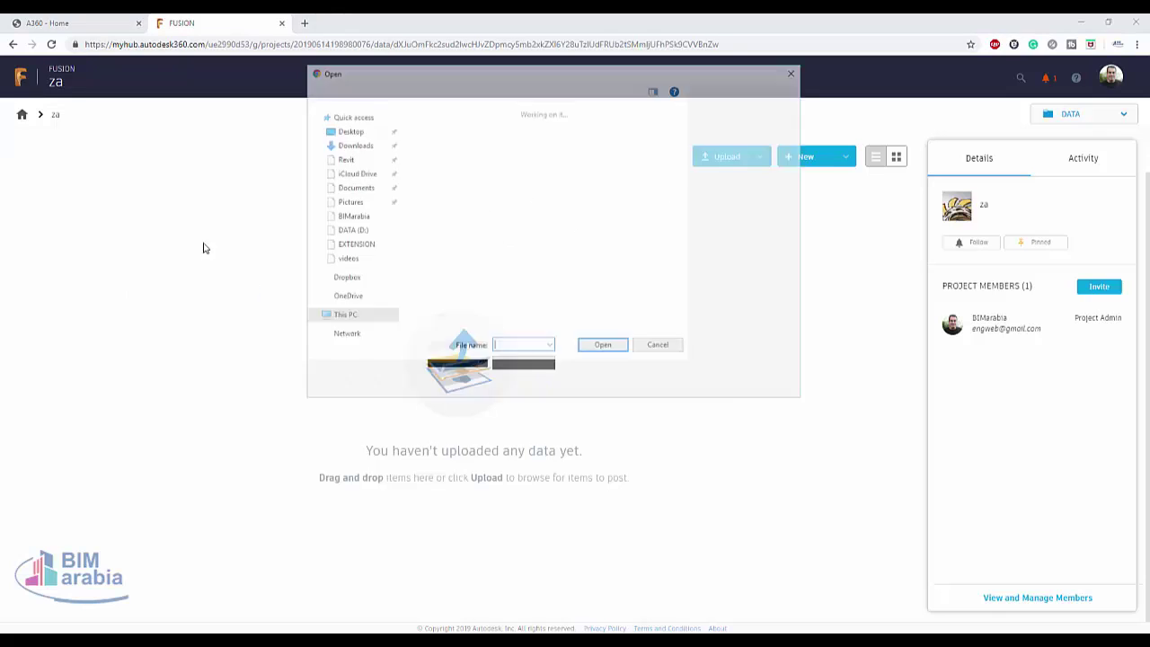
pyautogui.click(443, 90)
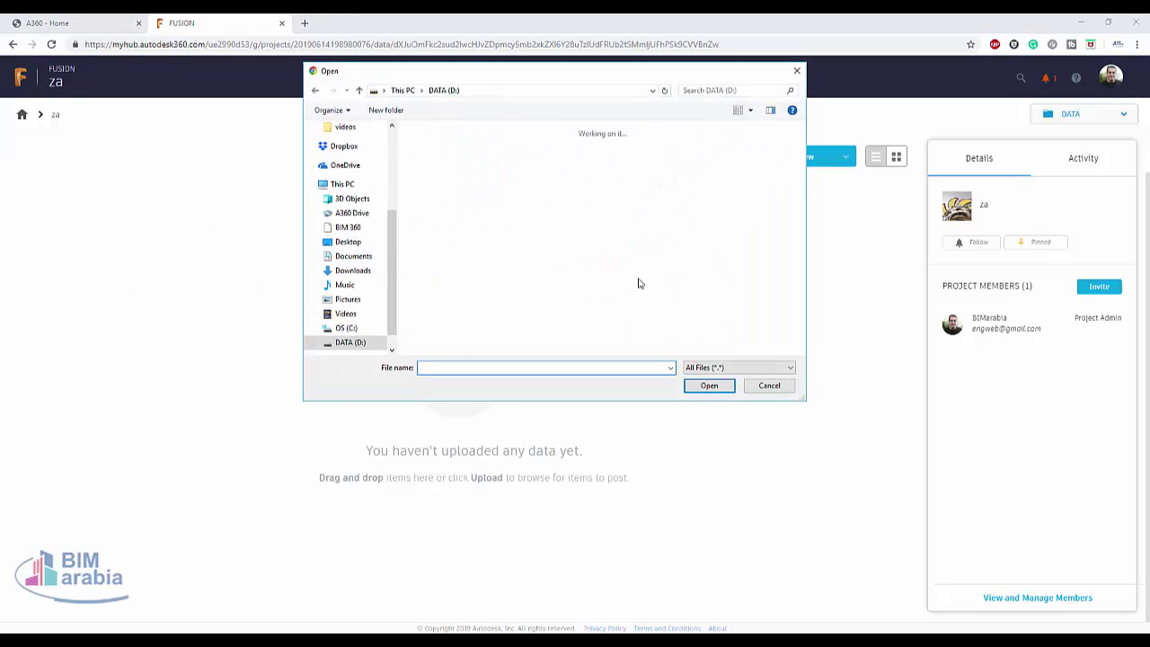
pyautogui.scroll(-5, 642, 288)
pyautogui.click(478, 314)
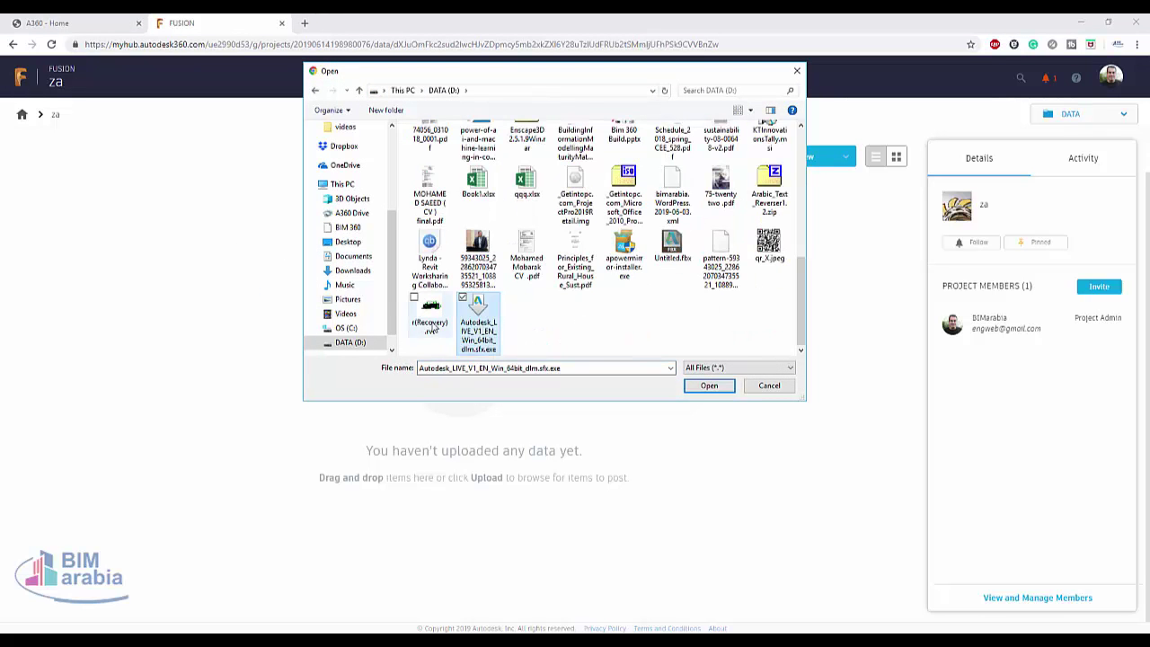
pyautogui.doubleClick(429, 309)
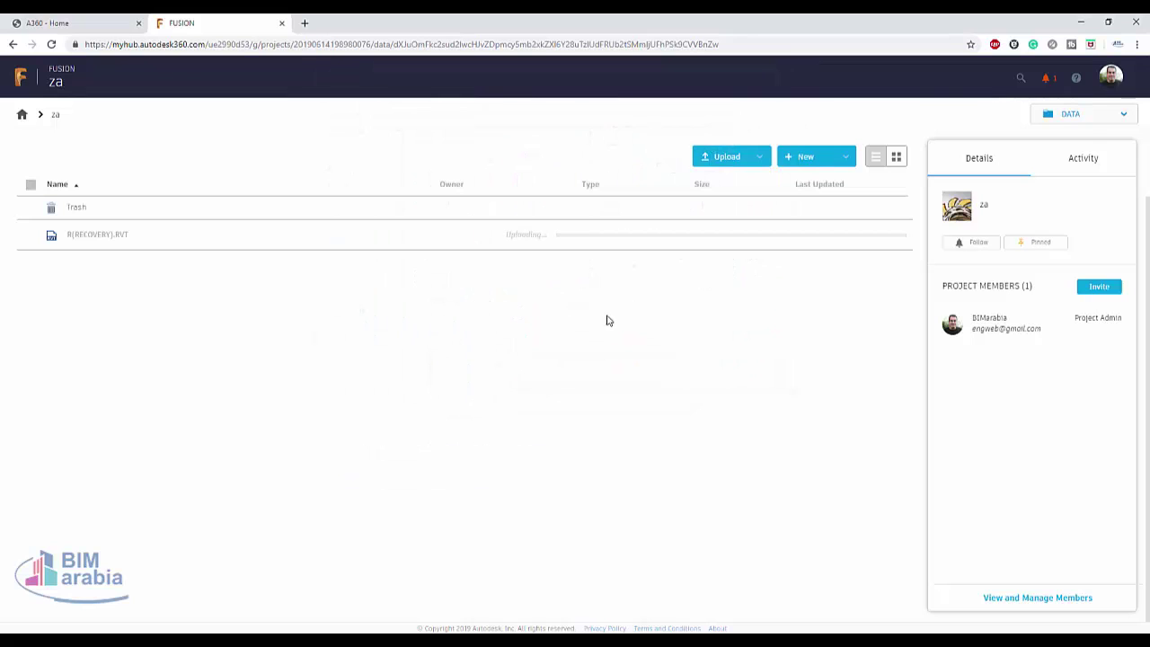
# - Check the uploaded r(Recovery).rvt details (V1, 67.5 MB) and show its file actions
pyautogui.moveTo(716, 236)
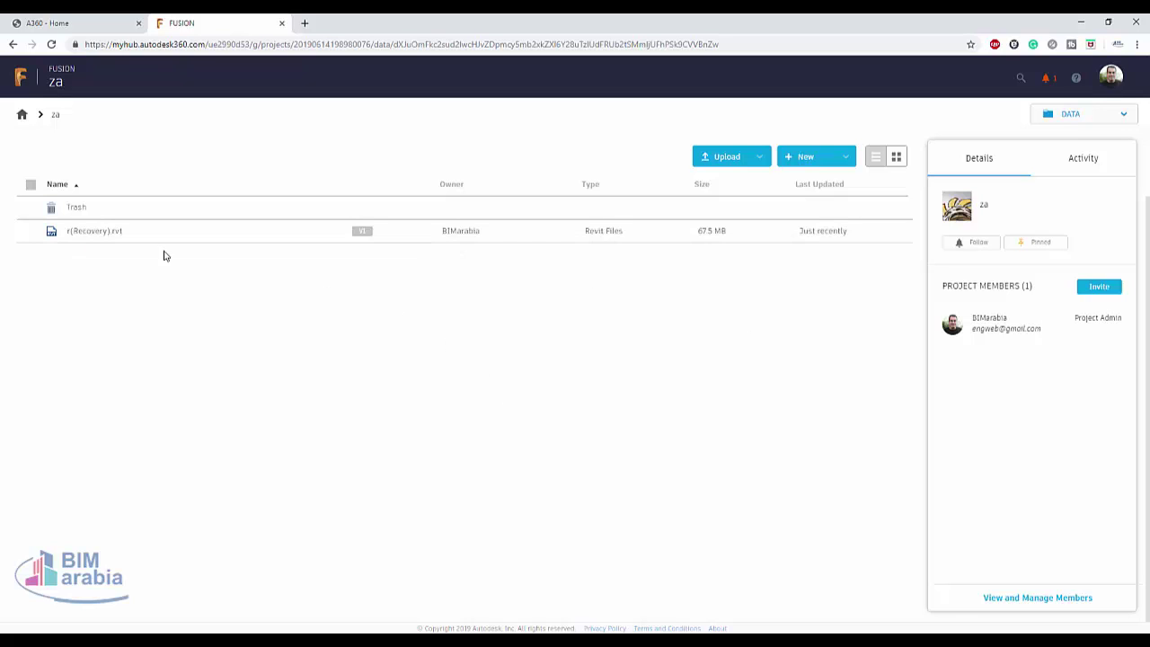
pyautogui.click(365, 235)
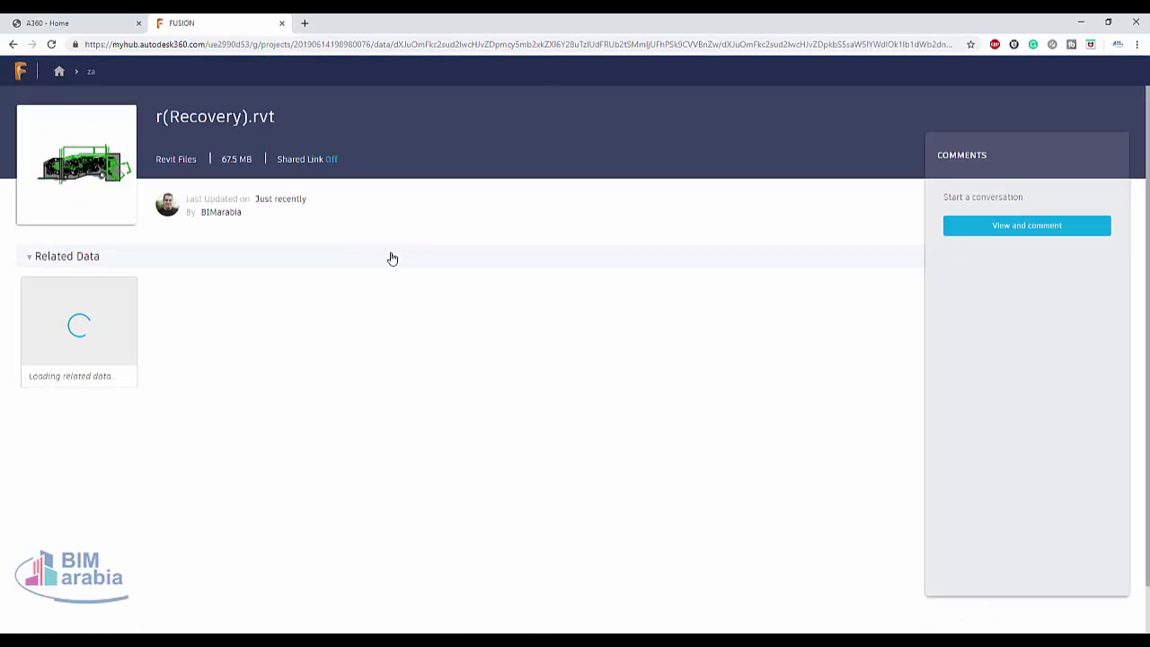
pyautogui.click(9, 45)
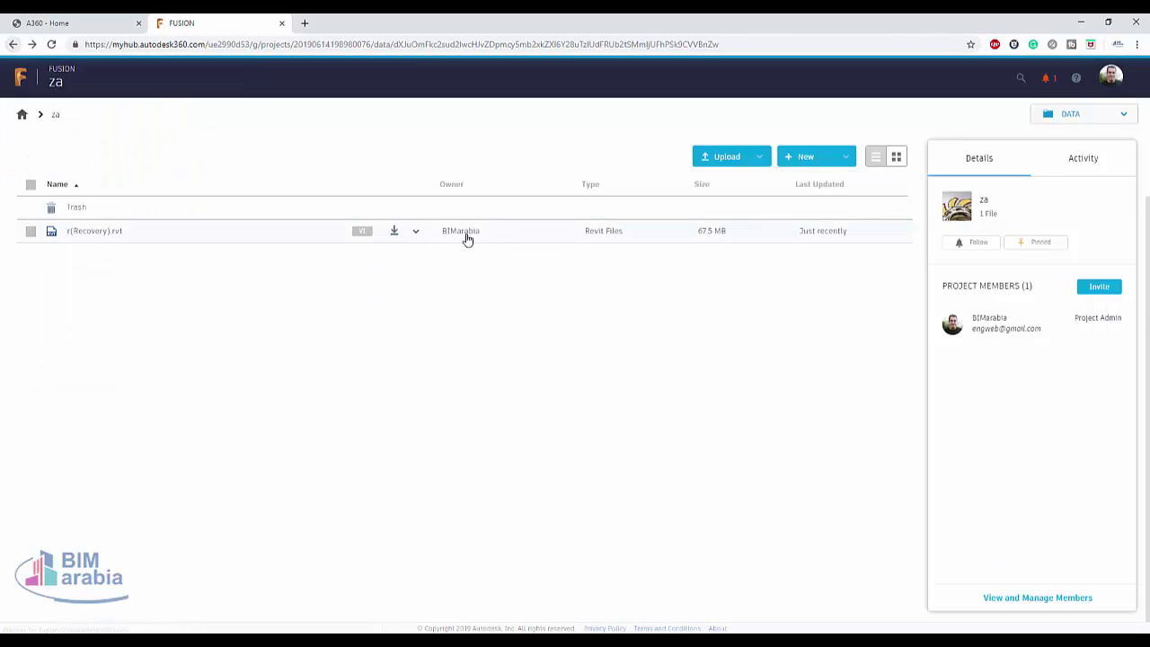
pyautogui.click(415, 234)
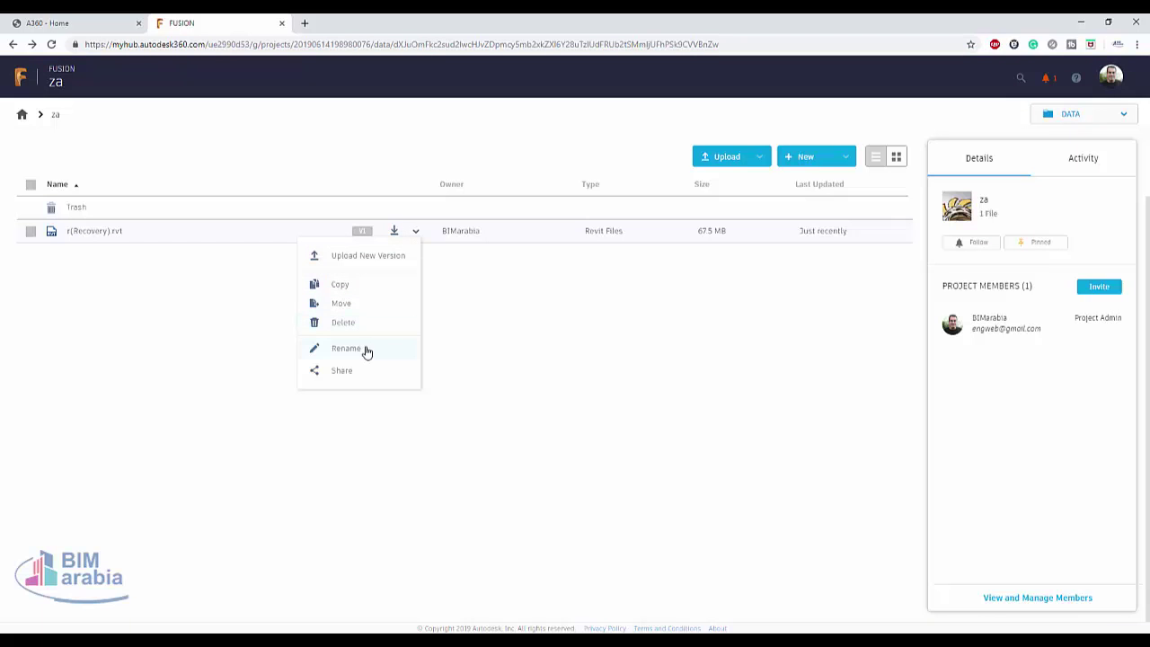
# - Turn on and copy the r(Recovery).rvt share link, leaving download allowed and no password
pyautogui.click(369, 377)
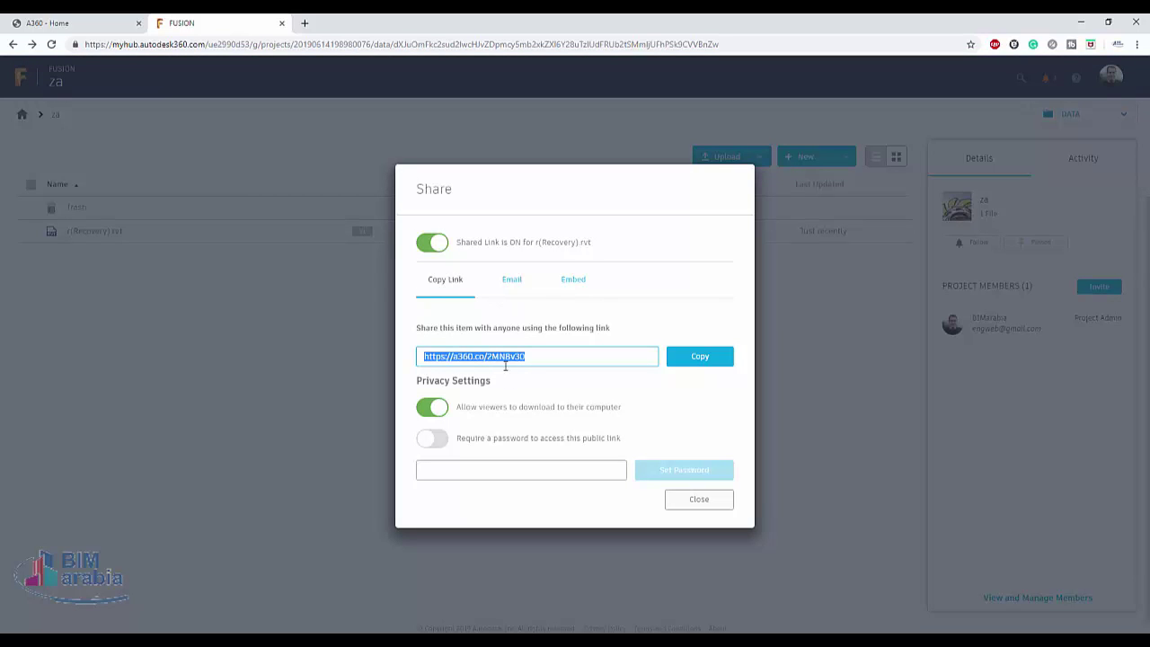
pyautogui.click(674, 357)
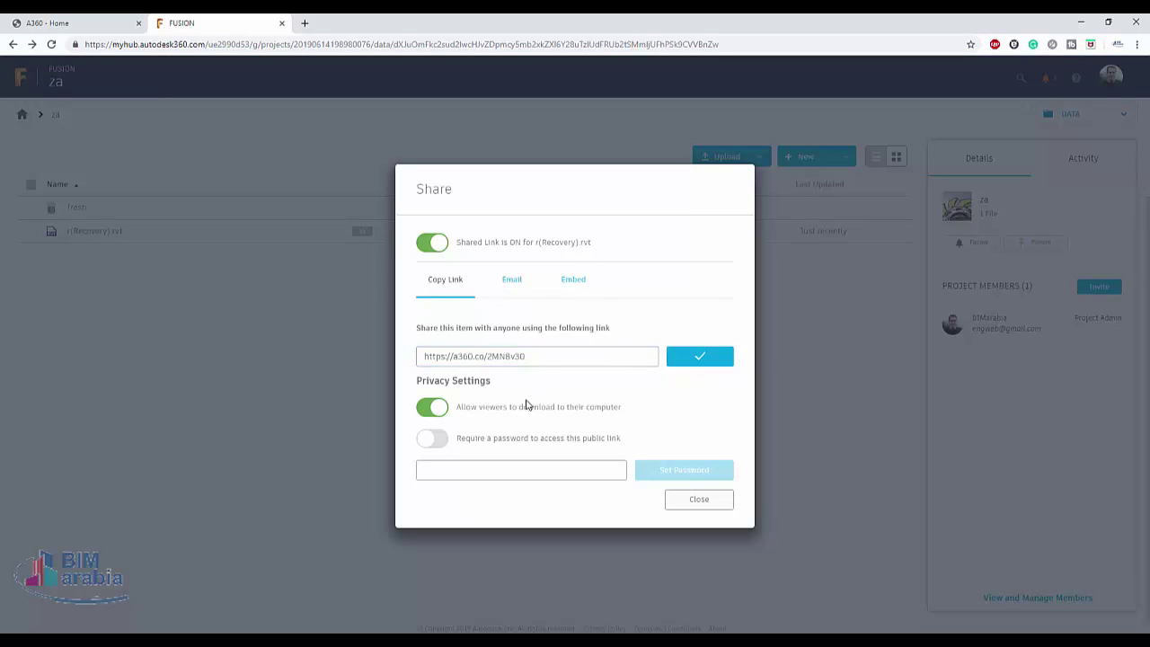
pyautogui.click(434, 413)
pyautogui.click(429, 412)
pyautogui.click(437, 437)
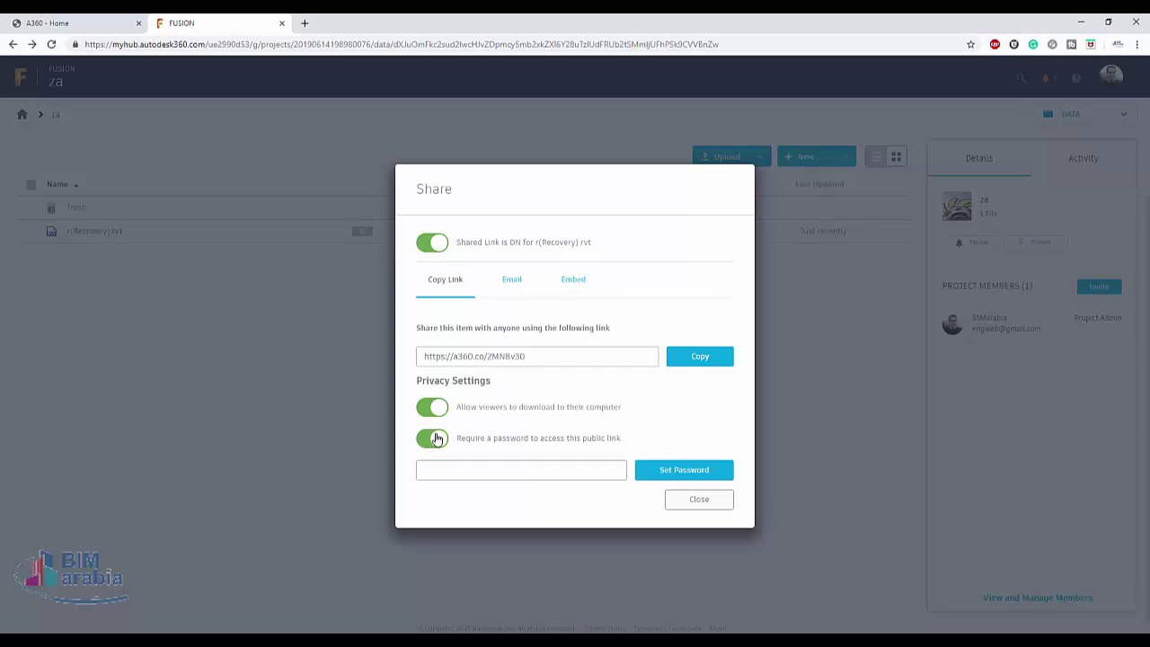
pyautogui.click(438, 437)
# - Review the email and 640x480 embed sharing options, then preview the embedded model
pyautogui.click(528, 284)
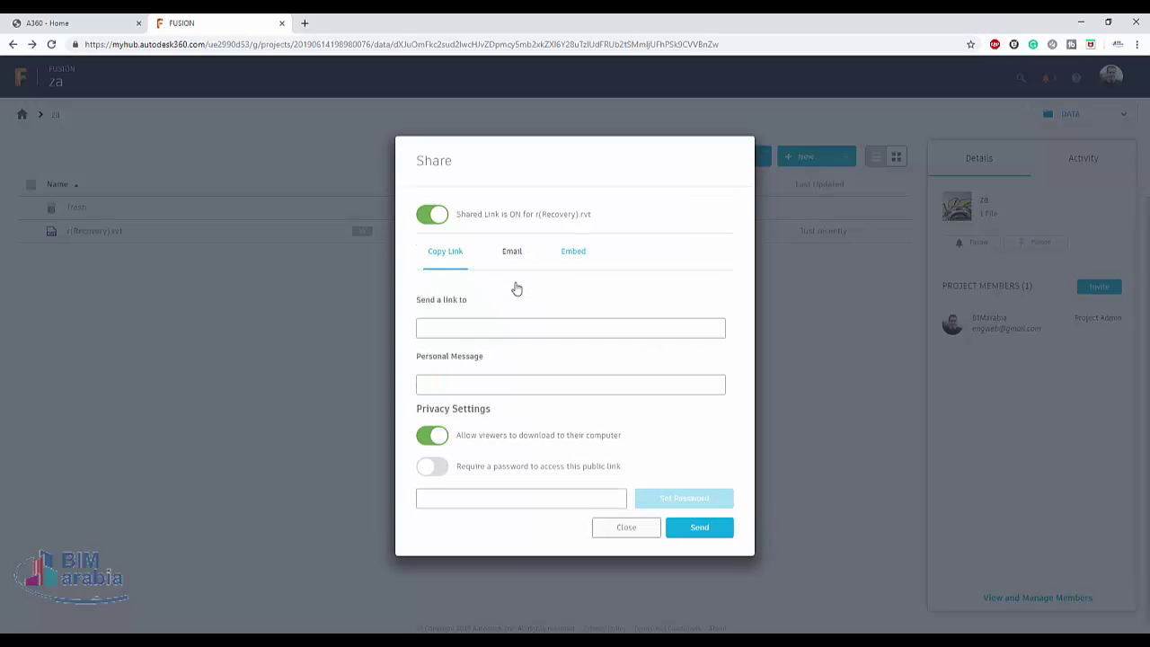
pyautogui.click(560, 257)
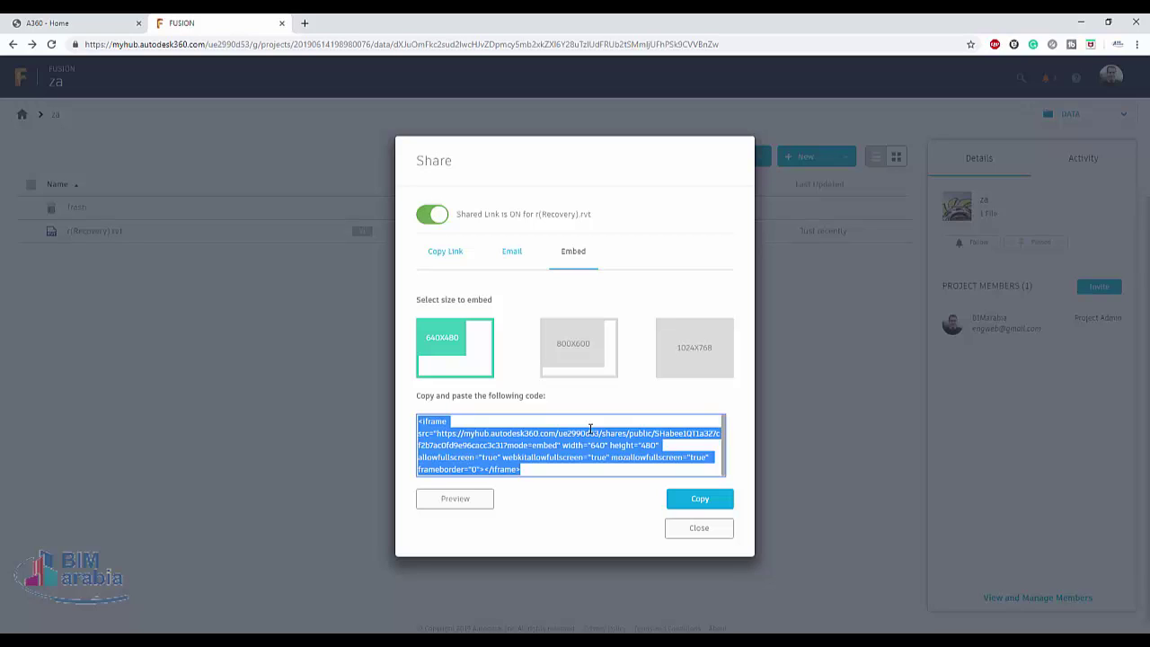
pyautogui.click(468, 499)
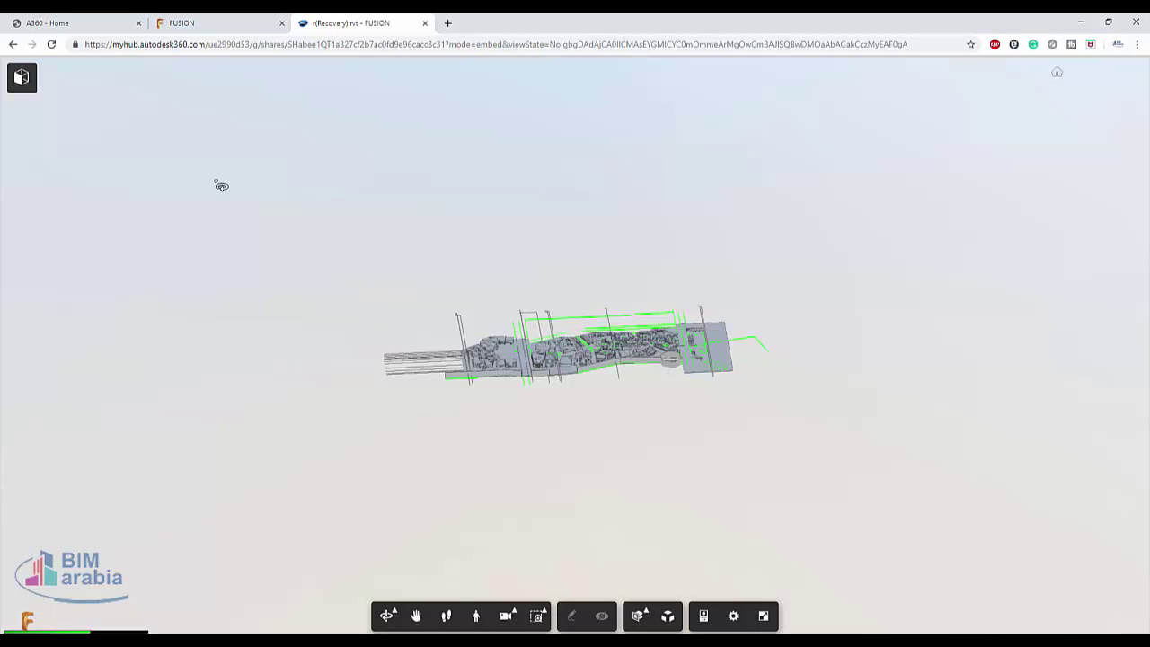
# - Orbit and walk around the city model, switch to perspective, and zoom in closer
pyautogui.click(386, 615)
pyautogui.moveTo(609, 403)
pyautogui.mouseDown()
pyautogui.moveTo(572, 381)
pyautogui.moveTo(764, 341)
pyautogui.mouseUp()
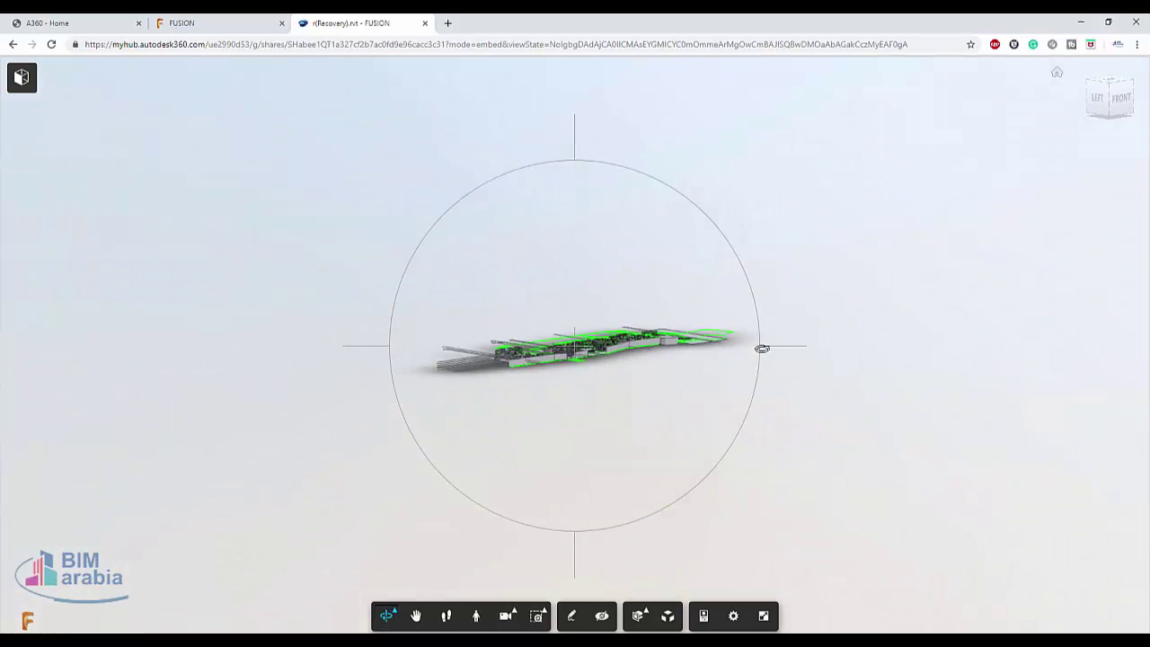
pyautogui.click(447, 617)
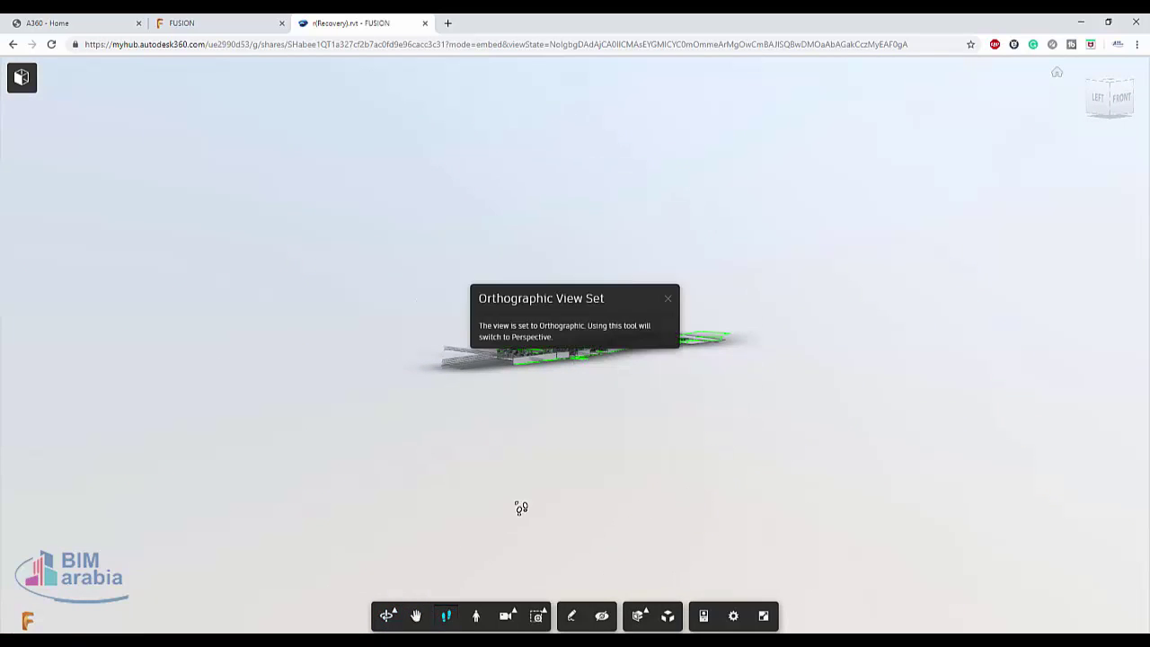
pyautogui.moveTo(566, 390); pyautogui.dragTo(565, 440)
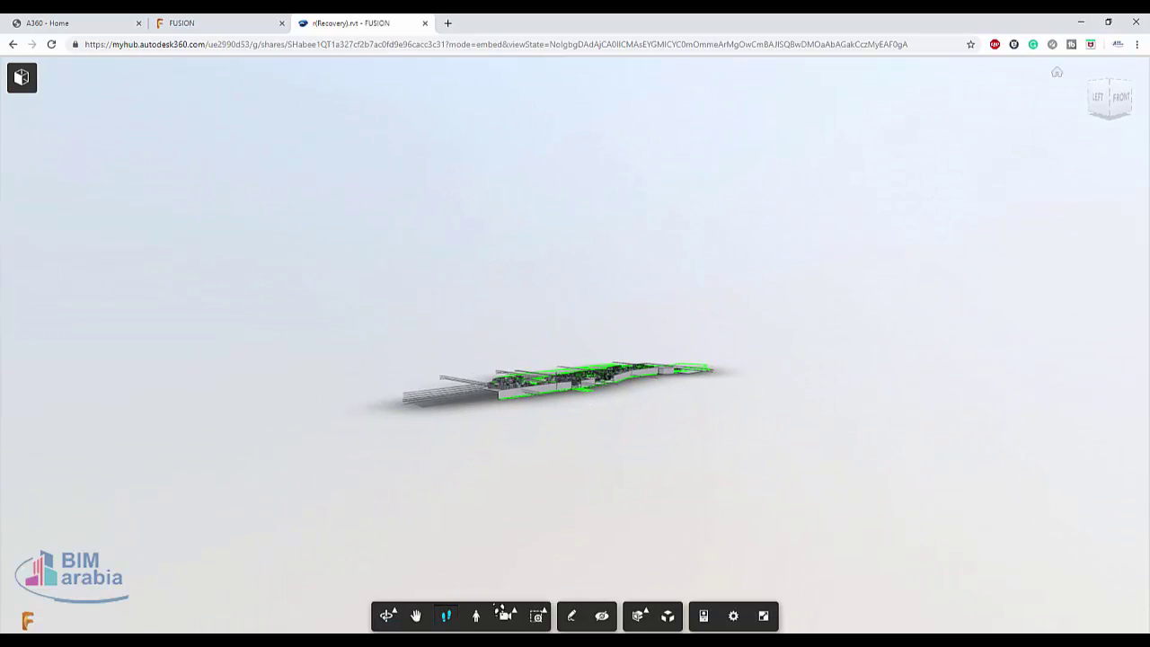
pyautogui.click(506, 619)
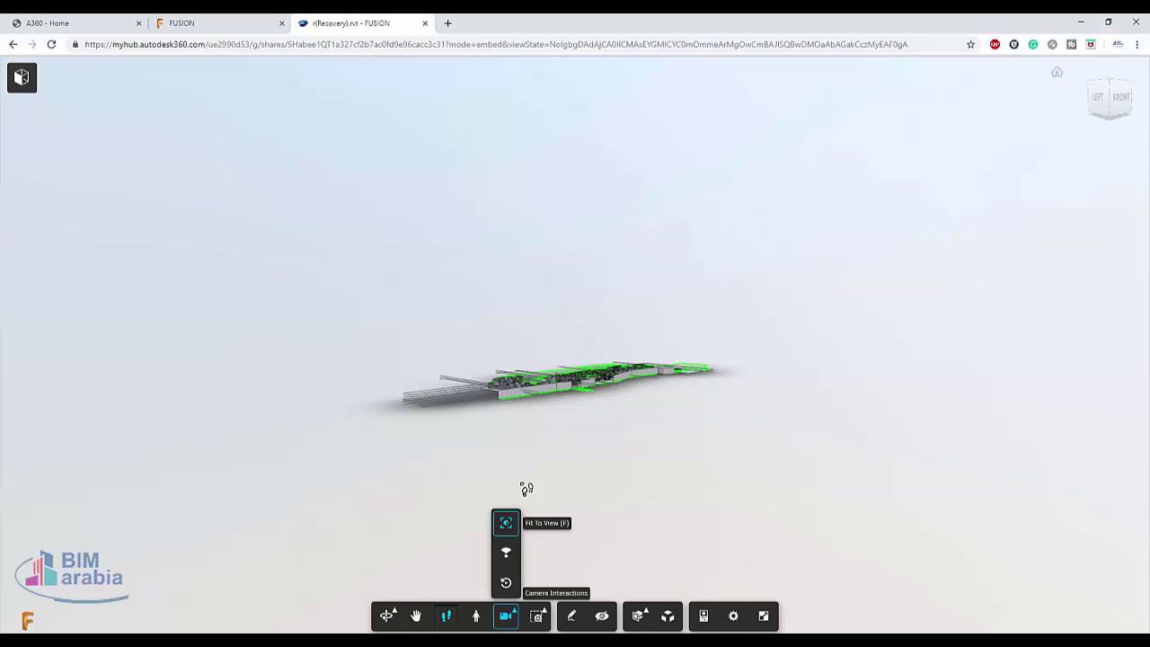
pyautogui.click(509, 536)
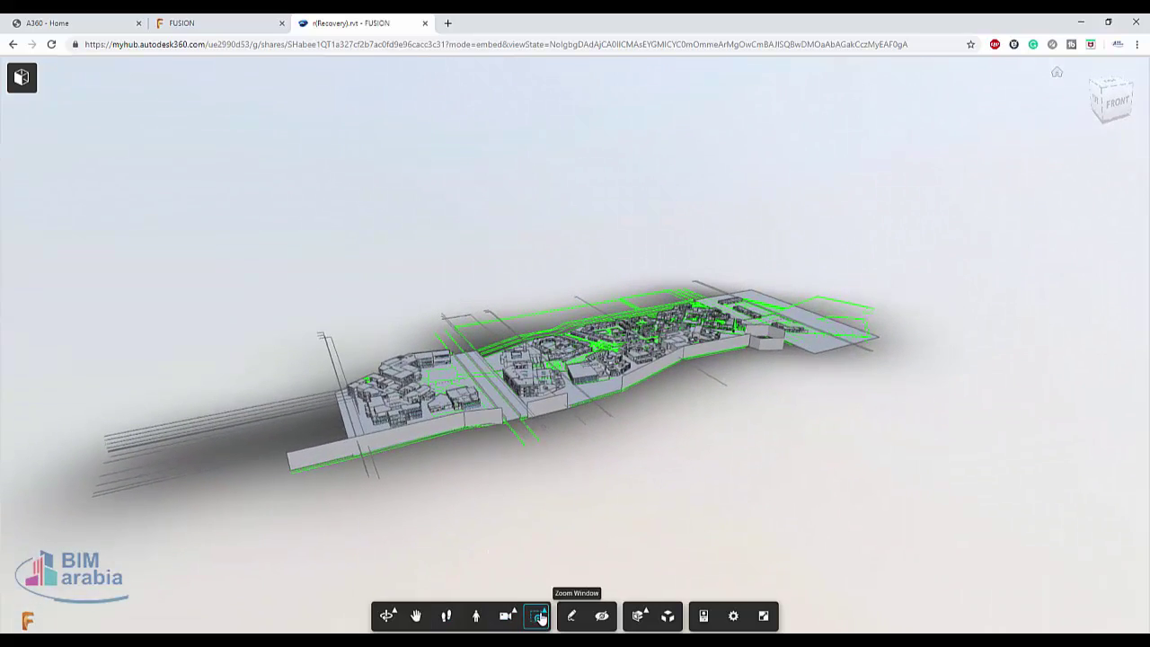
pyautogui.click(541, 619)
pyautogui.click(536, 552)
pyautogui.moveTo(557, 482)
pyautogui.mouseDown()
pyautogui.moveTo(548, 538)
pyautogui.moveTo(539, 519)
pyautogui.mouseUp()
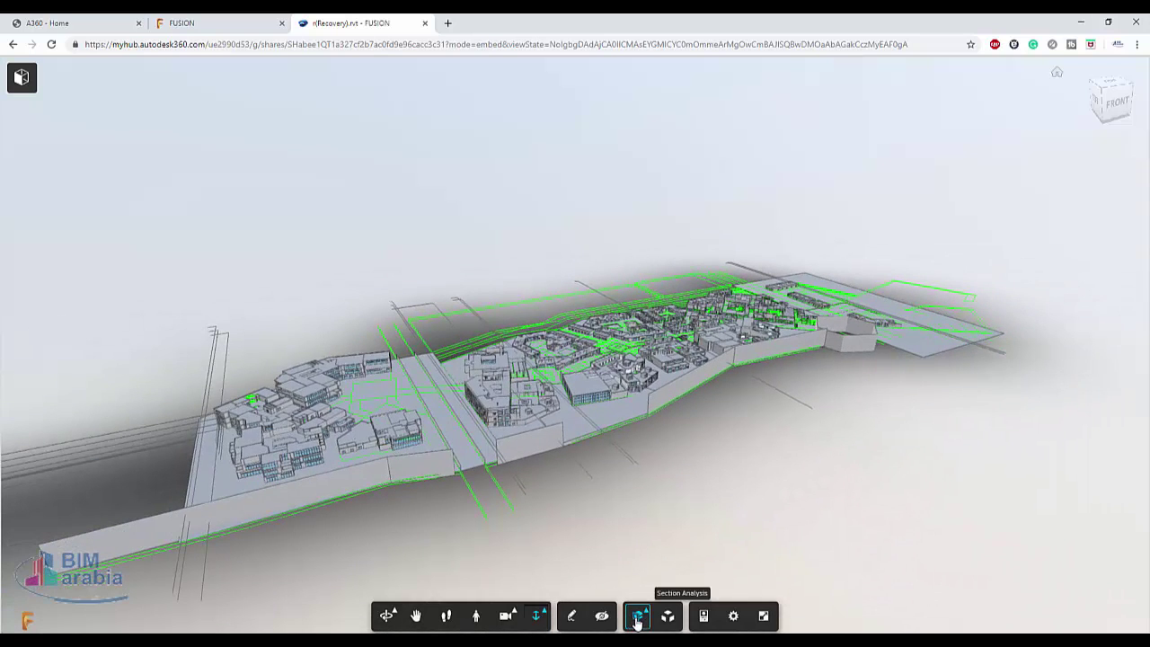
# - Cut the model with a section plane, then explode its elements apart
pyautogui.click(637, 618)
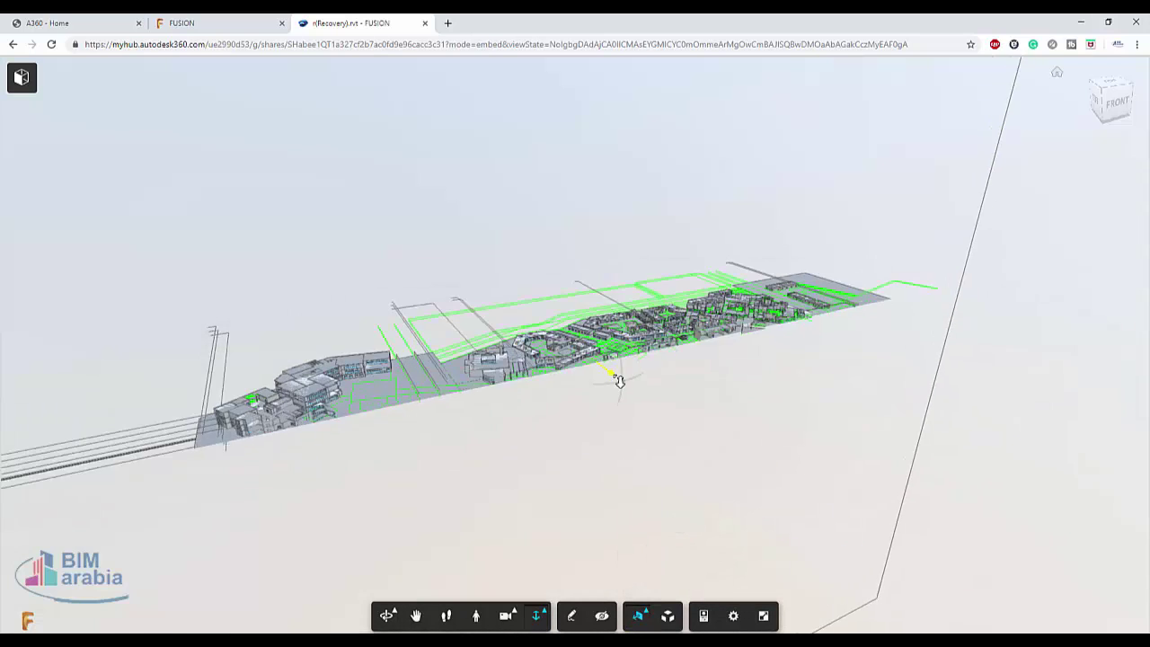
pyautogui.moveTo(619, 381); pyautogui.dragTo(657, 388)
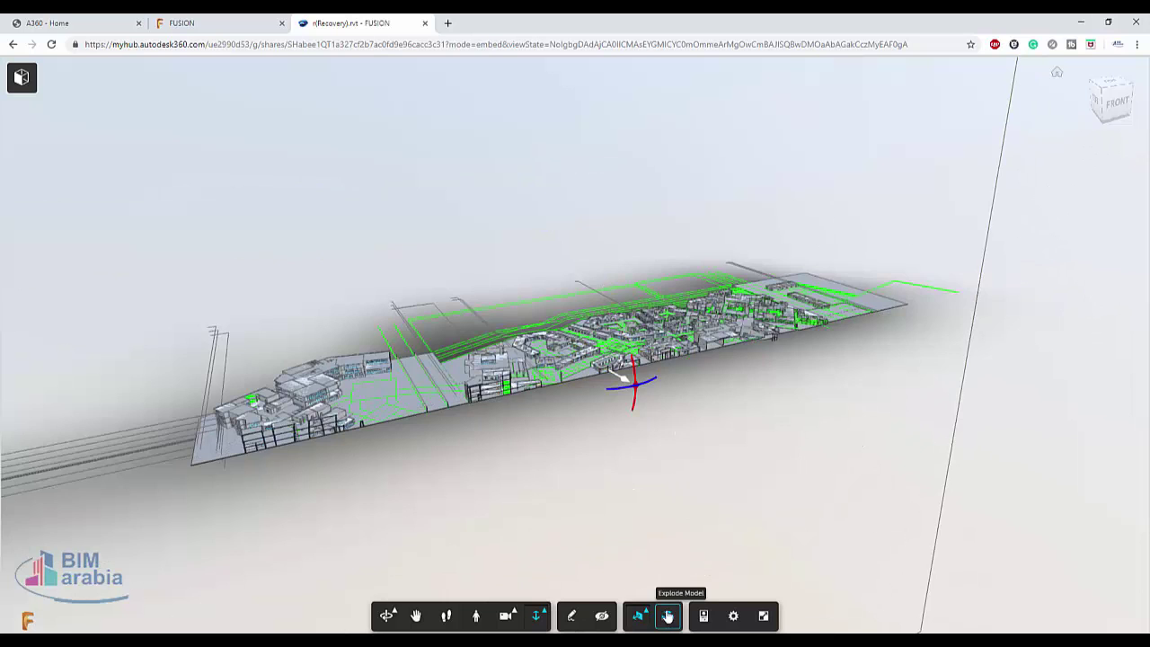
pyautogui.click(668, 615)
pyautogui.moveTo(600, 459); pyautogui.dragTo(617, 432)
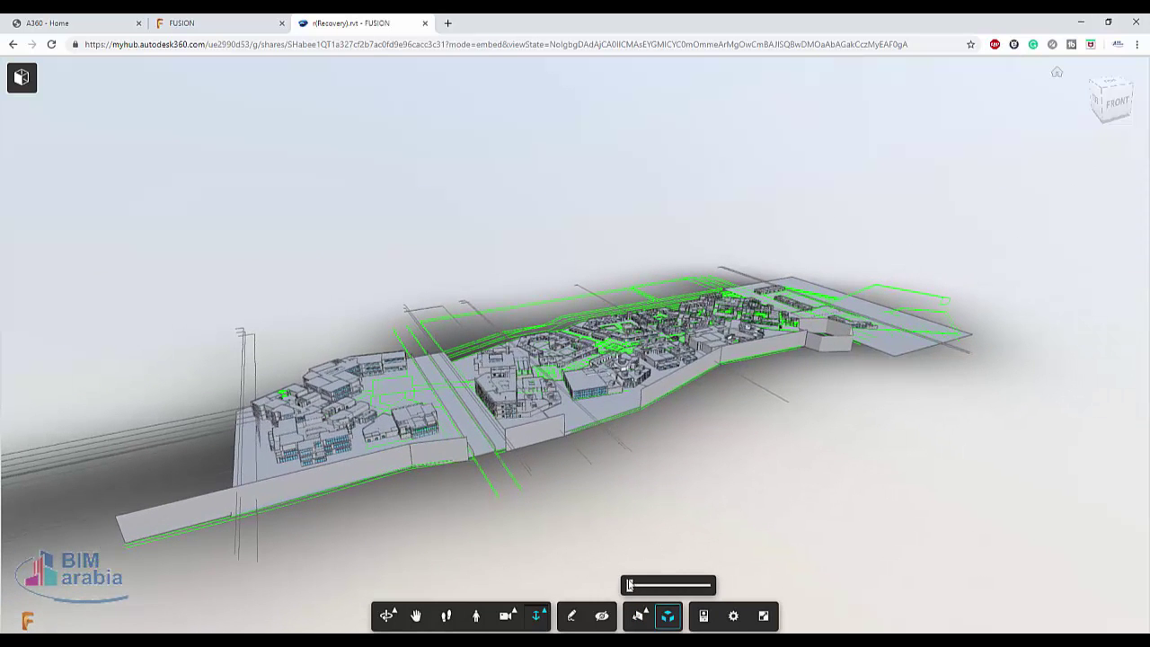
pyautogui.moveTo(629, 585)
pyautogui.mouseDown()
pyautogui.moveTo(708, 586)
pyautogui.moveTo(611, 588)
pyautogui.mouseUp()
# - Show the model properties and turn on smooth navigation in the viewer settings
pyautogui.click(705, 615)
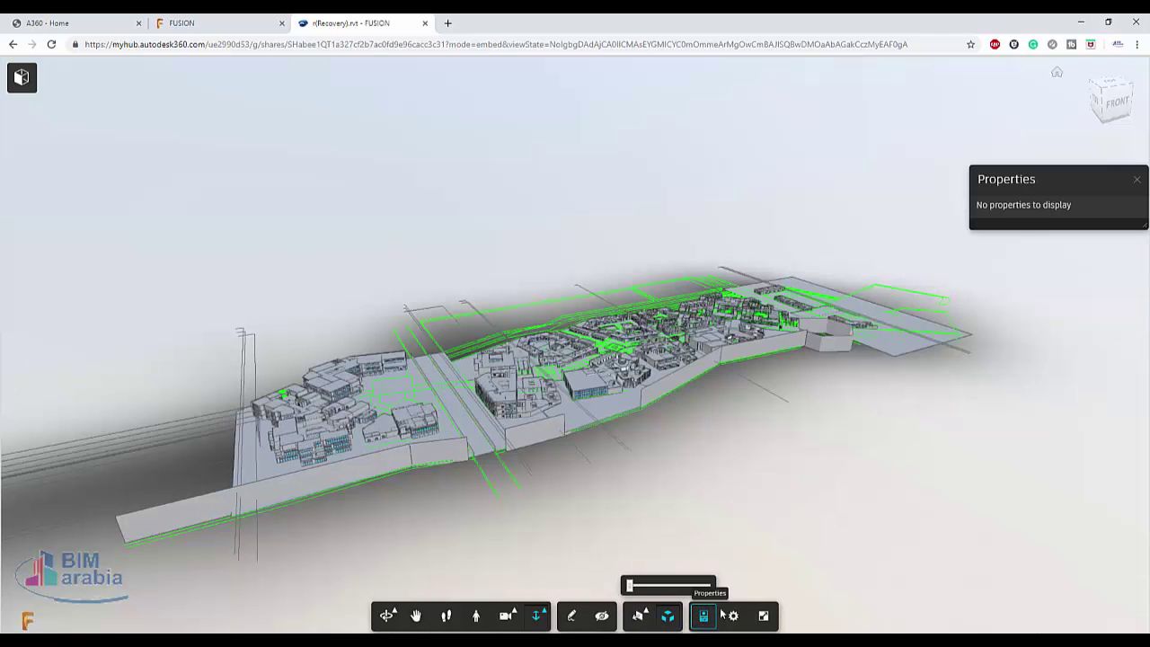
pyautogui.click(734, 616)
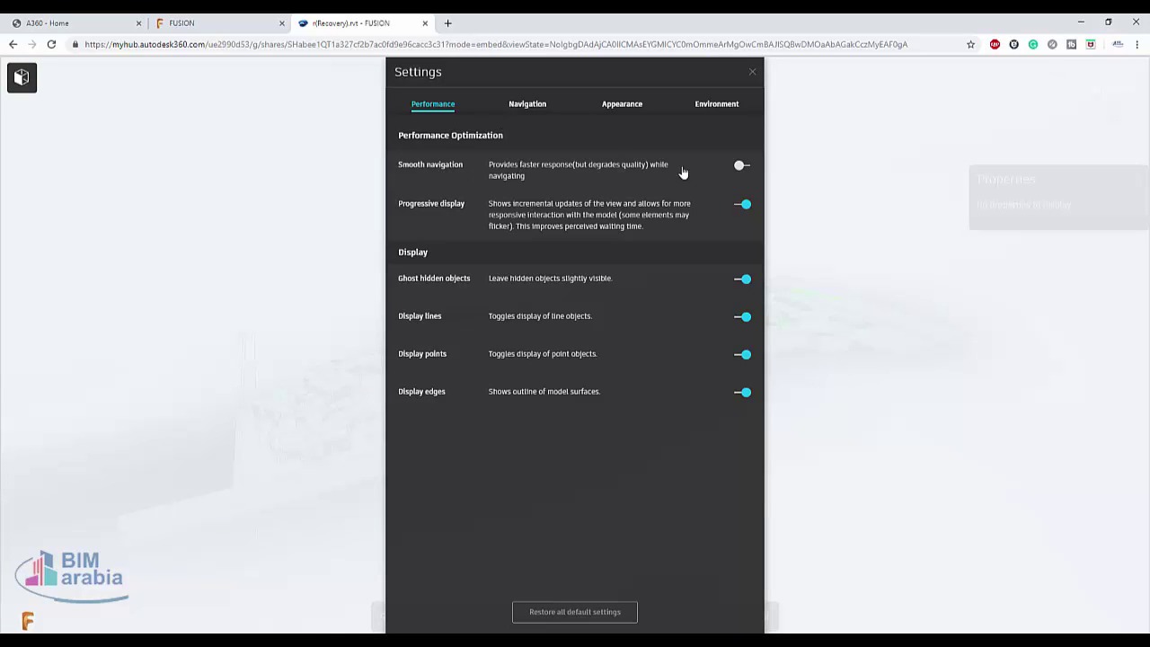
pyautogui.click(740, 168)
pyautogui.click(531, 106)
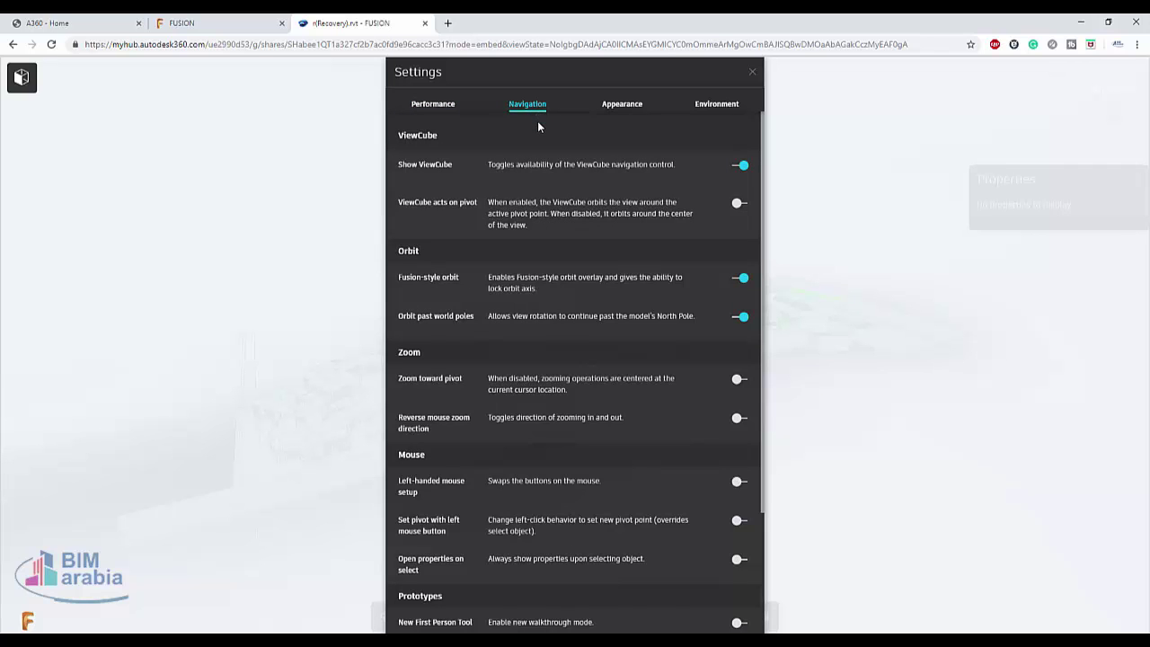
pyautogui.click(622, 105)
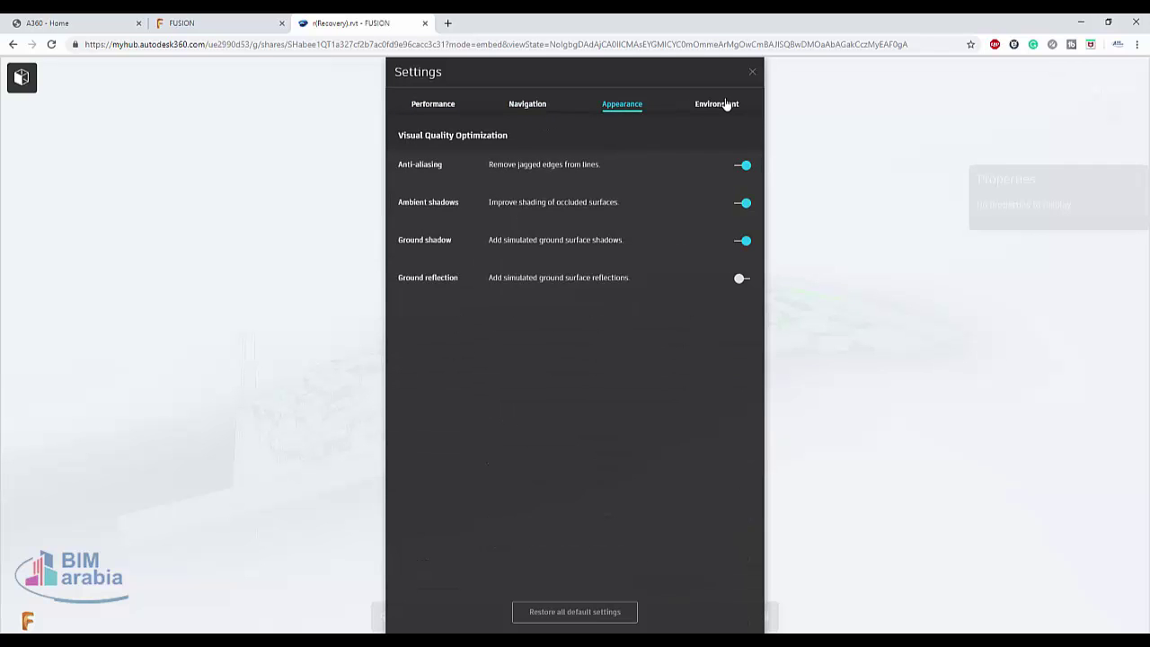
# - Set the viewer's lighting environment to Contrast and close the settings
pyautogui.click(725, 104)
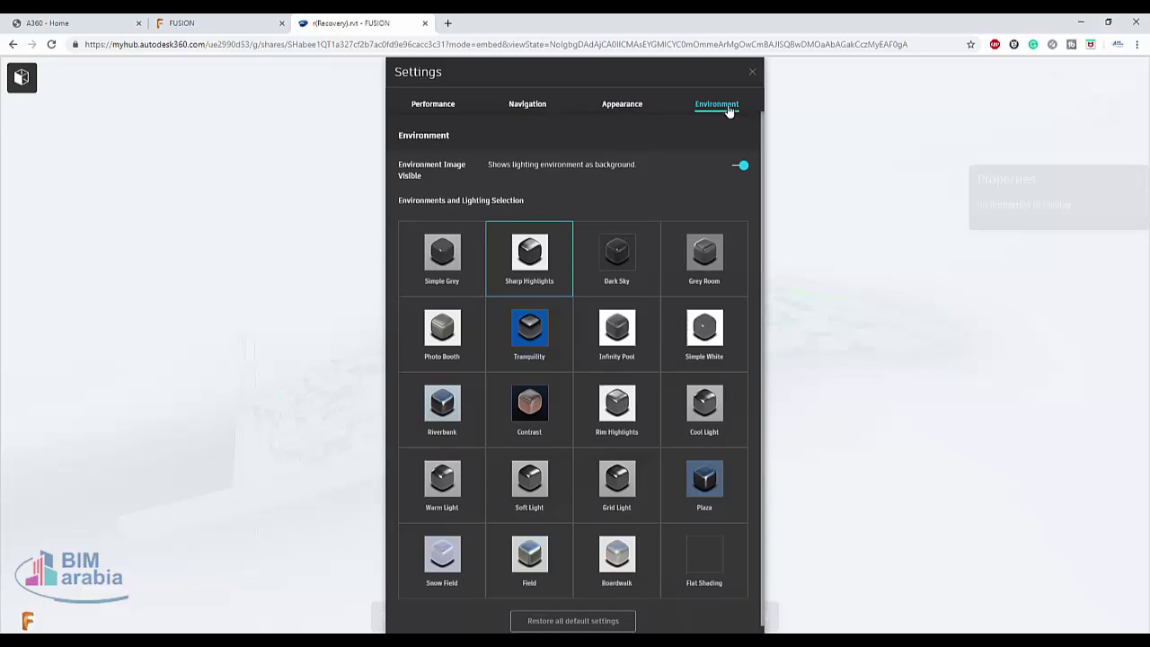
pyautogui.click(511, 355)
pyautogui.click(535, 413)
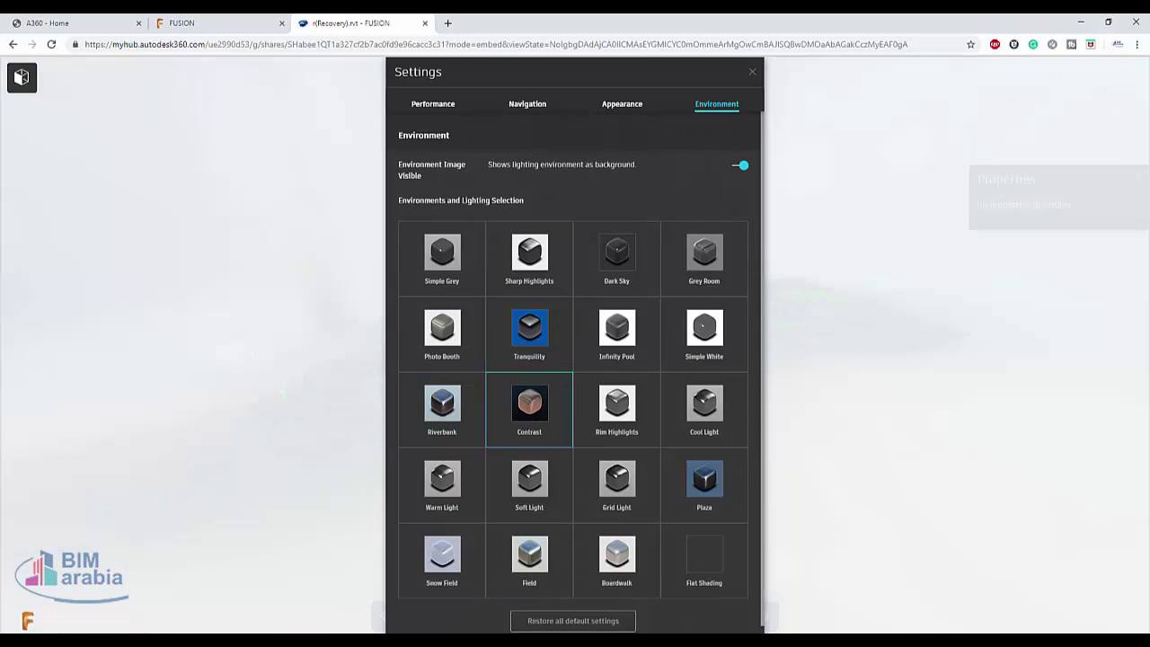
pyautogui.scroll(-1, 602, 449)
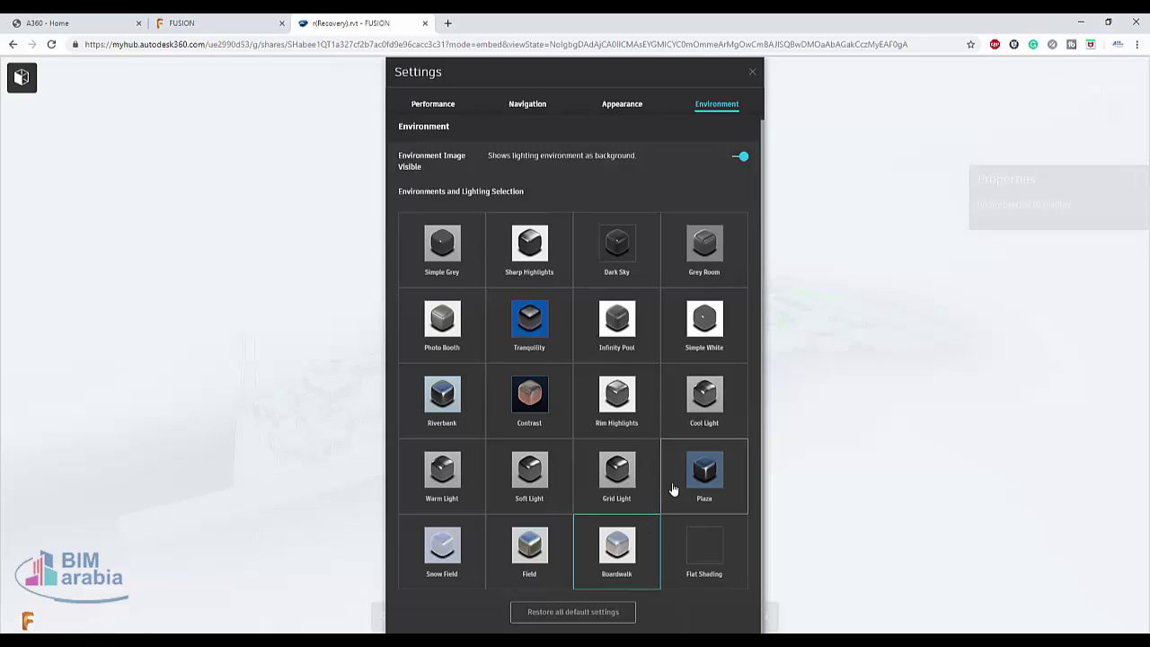
pyautogui.click(543, 328)
pyautogui.click(529, 398)
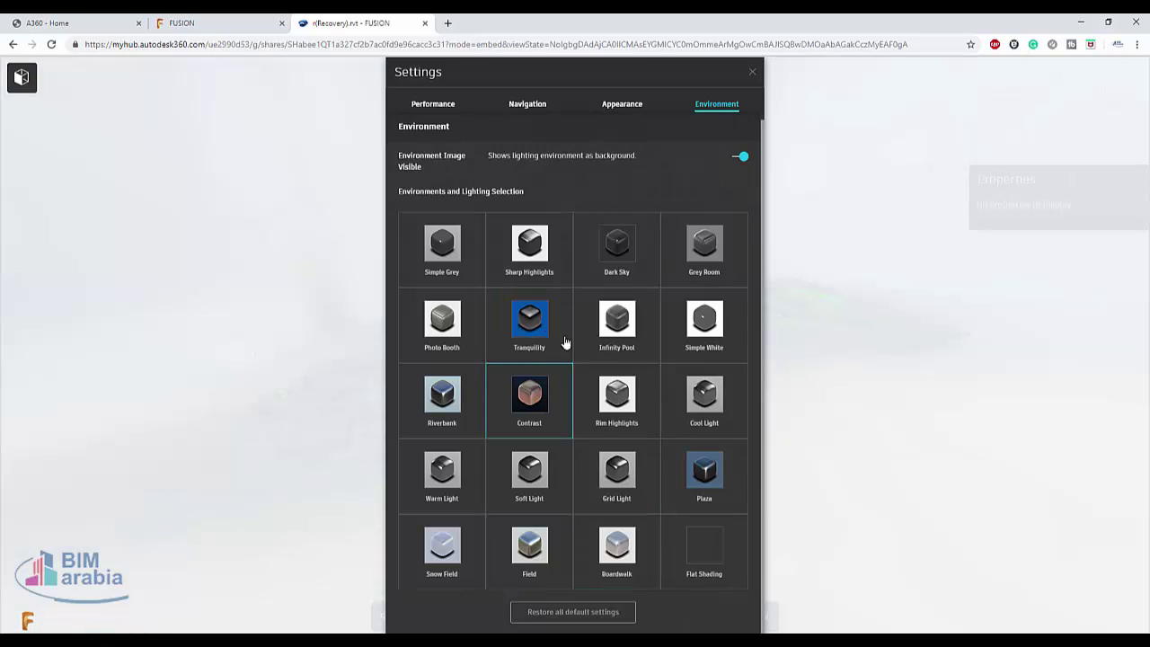
pyautogui.click(750, 70)
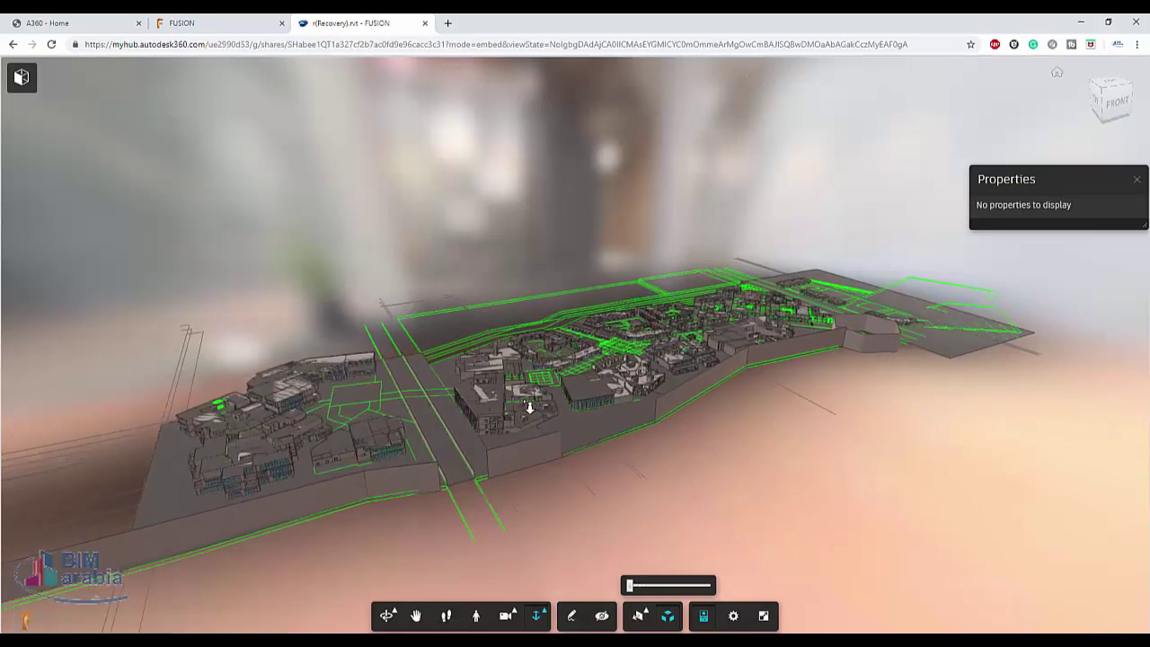
# - Compare level elevations in the model browser, including Level 6 at about 16 m
pyautogui.moveTo(529, 406); pyautogui.dragTo(605, 311)
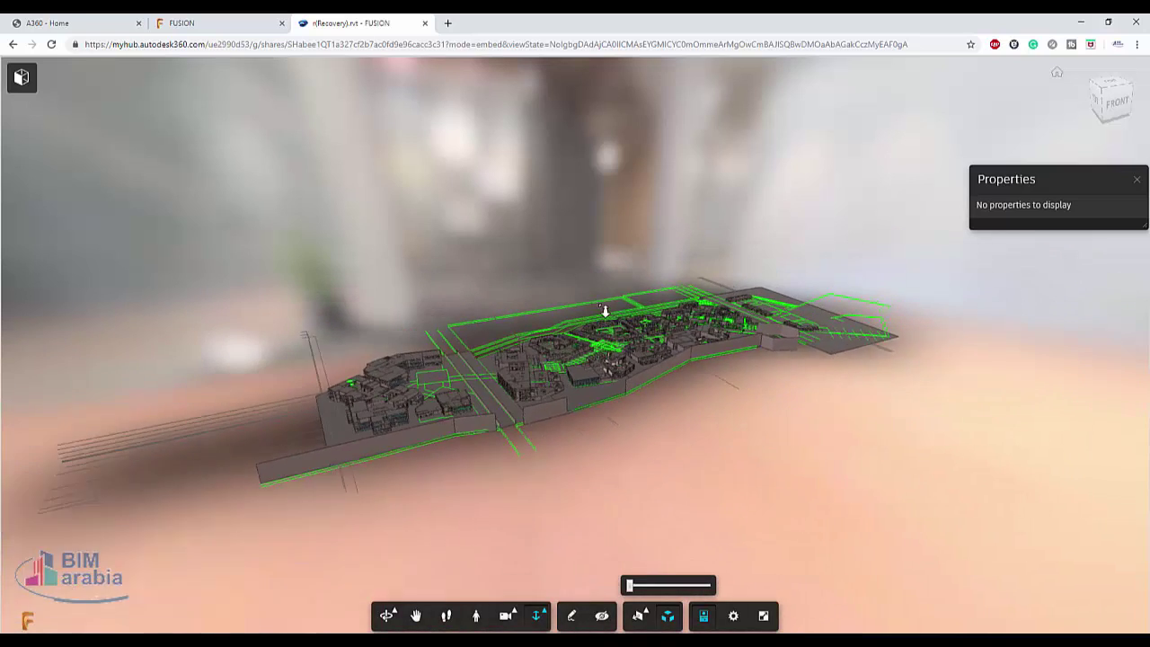
pyautogui.click(57, 75)
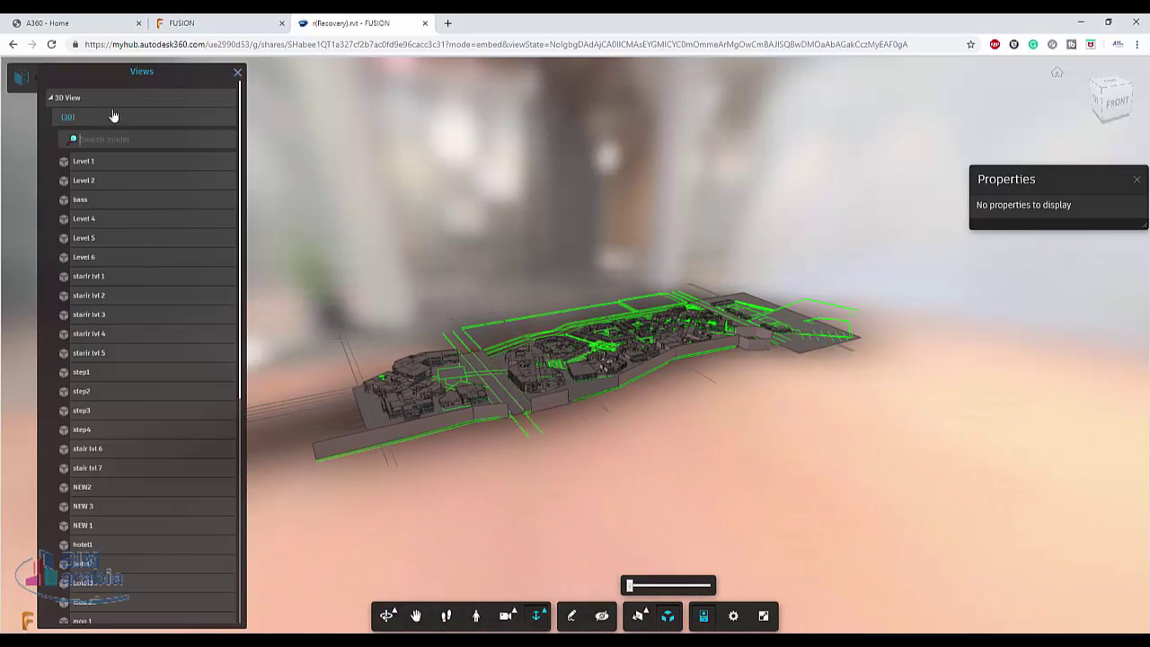
pyautogui.click(85, 183)
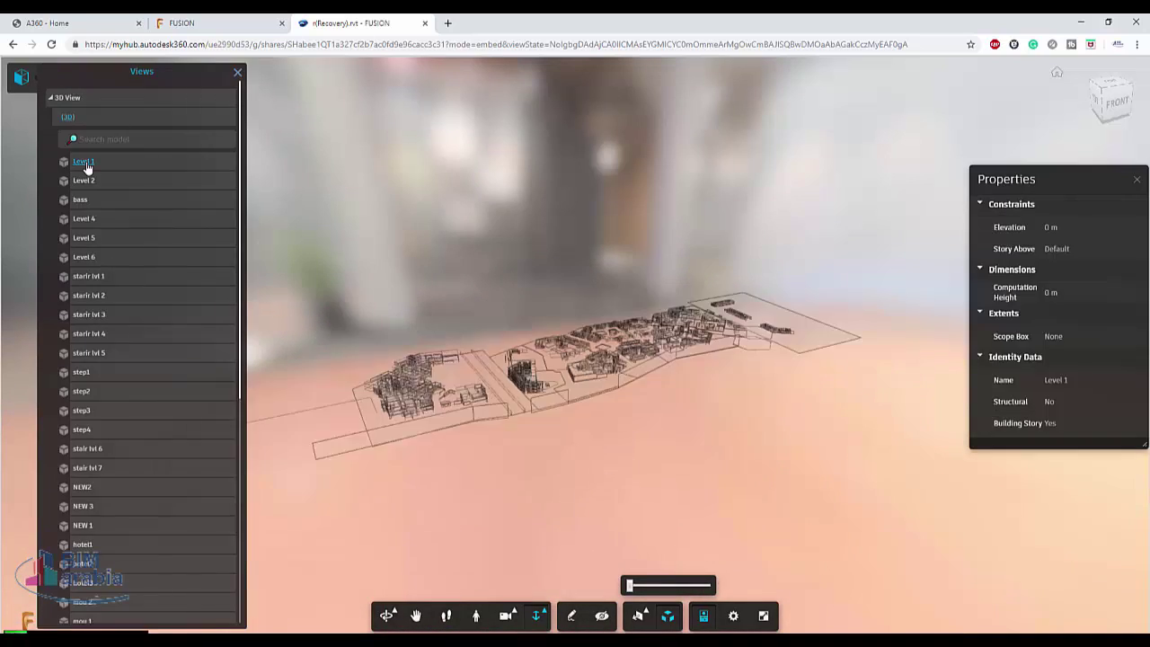
pyautogui.click(81, 198)
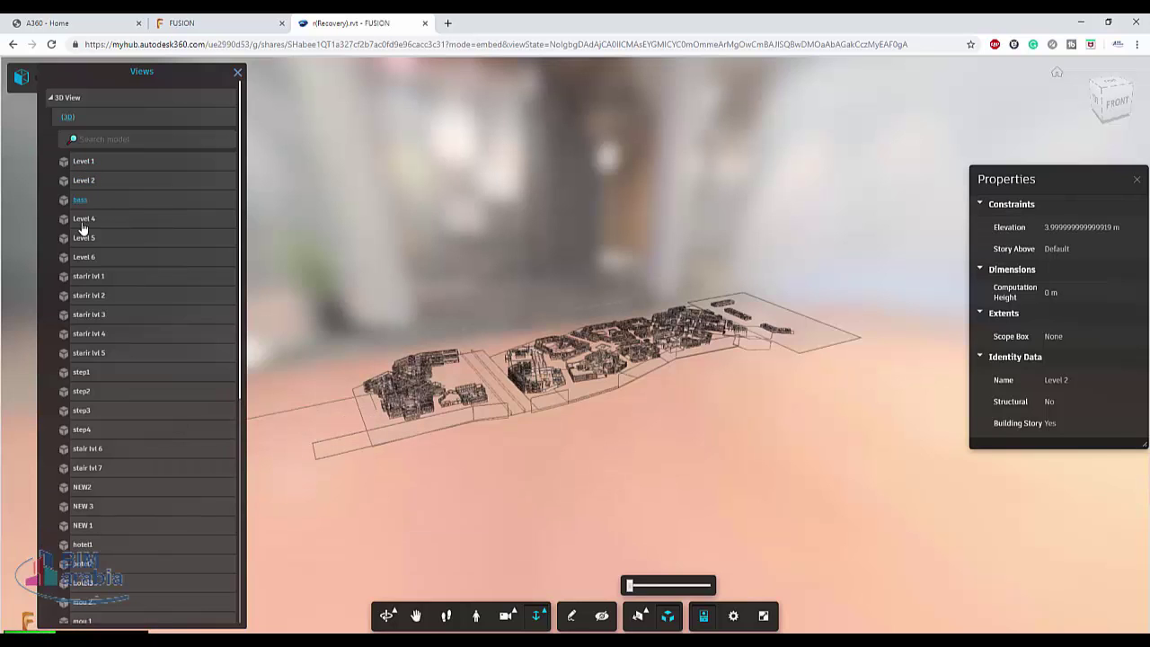
pyautogui.click(85, 262)
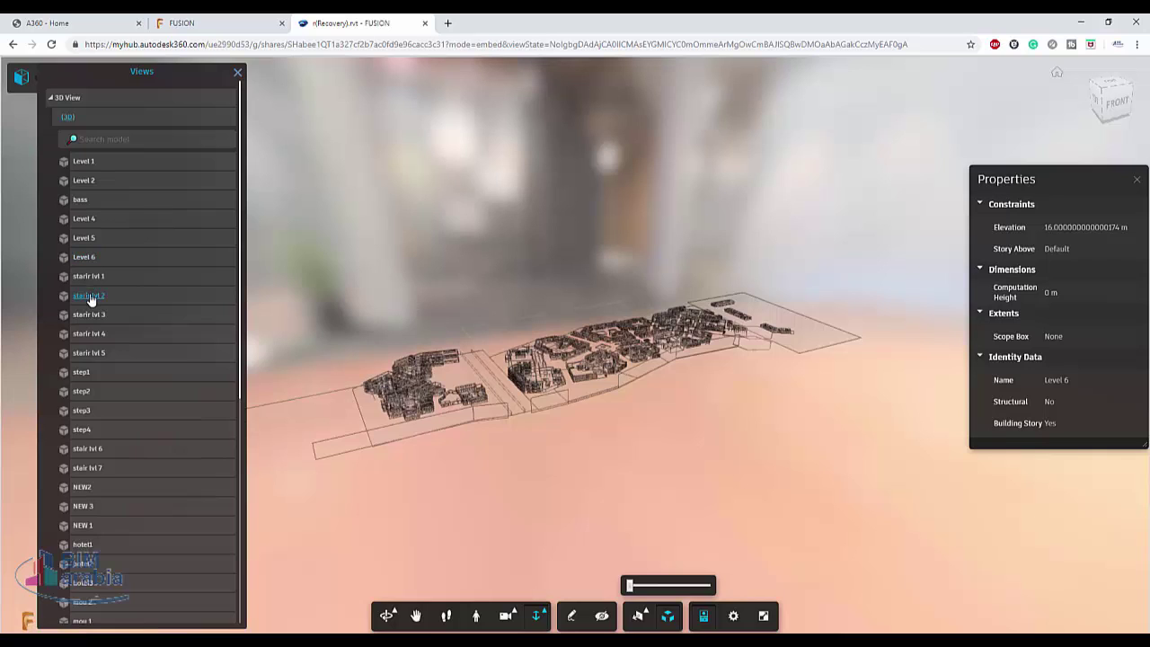
pyautogui.click(90, 296)
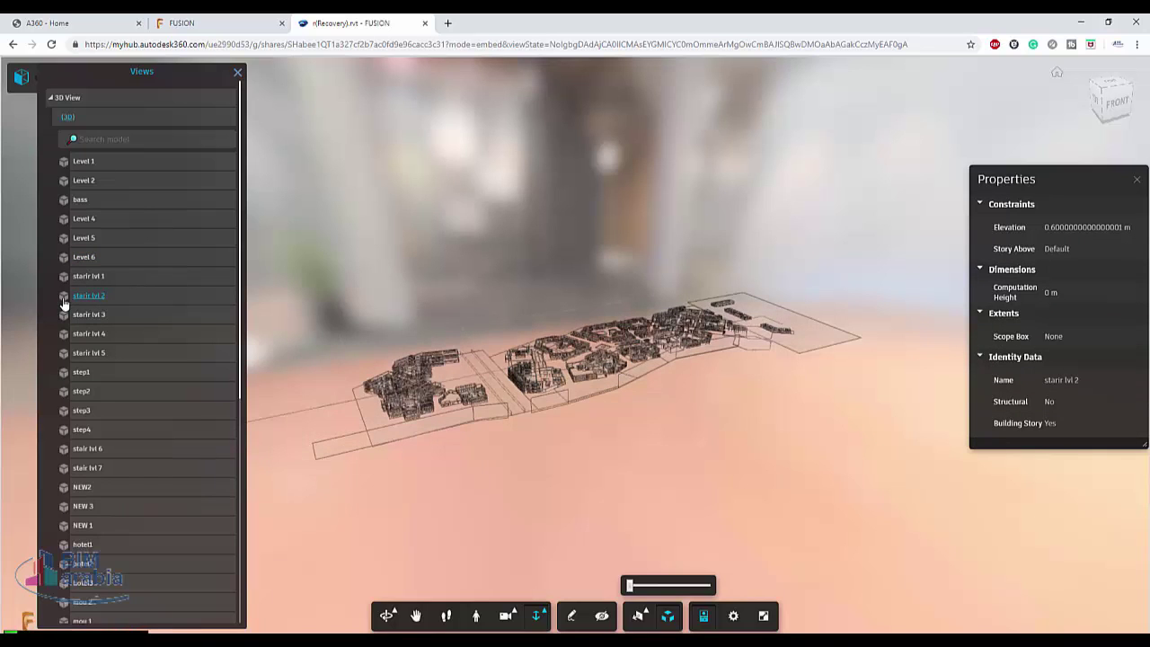
# - Expand the Columns, Ceilings and Stairs categories and select the MSH view
pyautogui.scroll(-5, 88, 470)
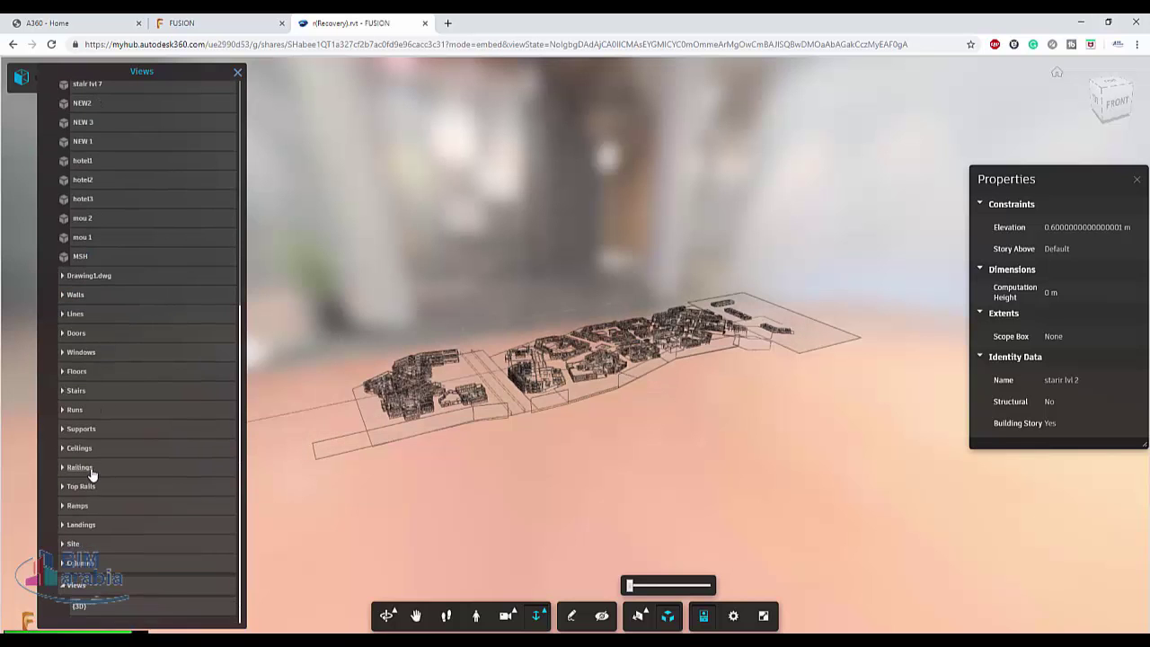
pyautogui.click(83, 610)
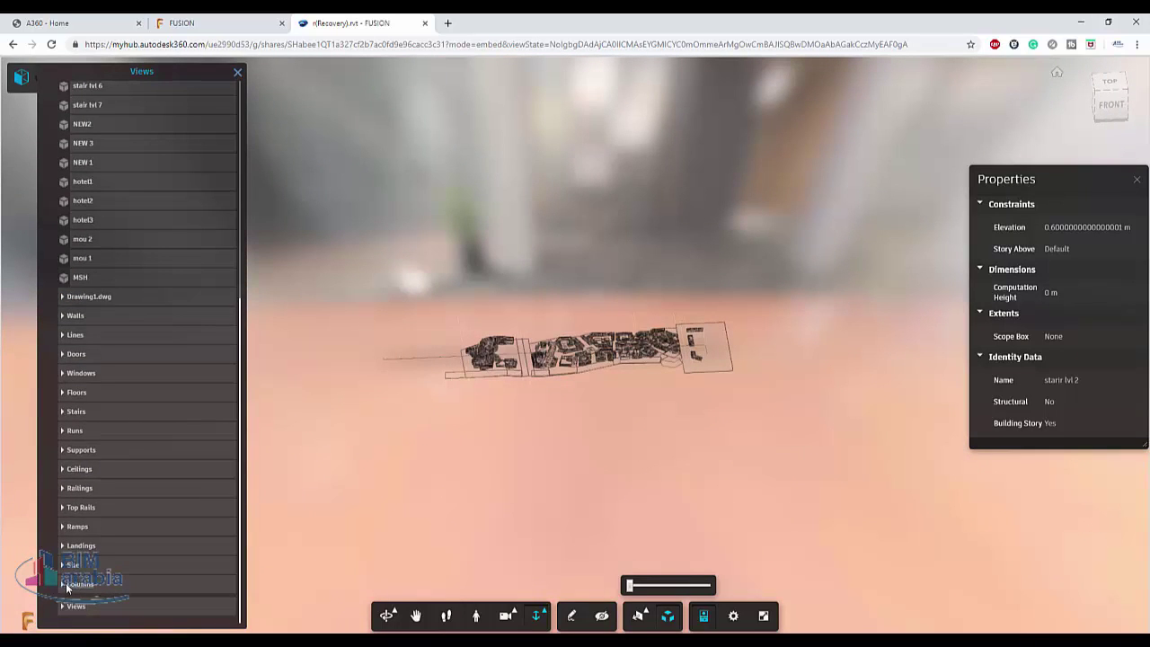
pyautogui.click(64, 585)
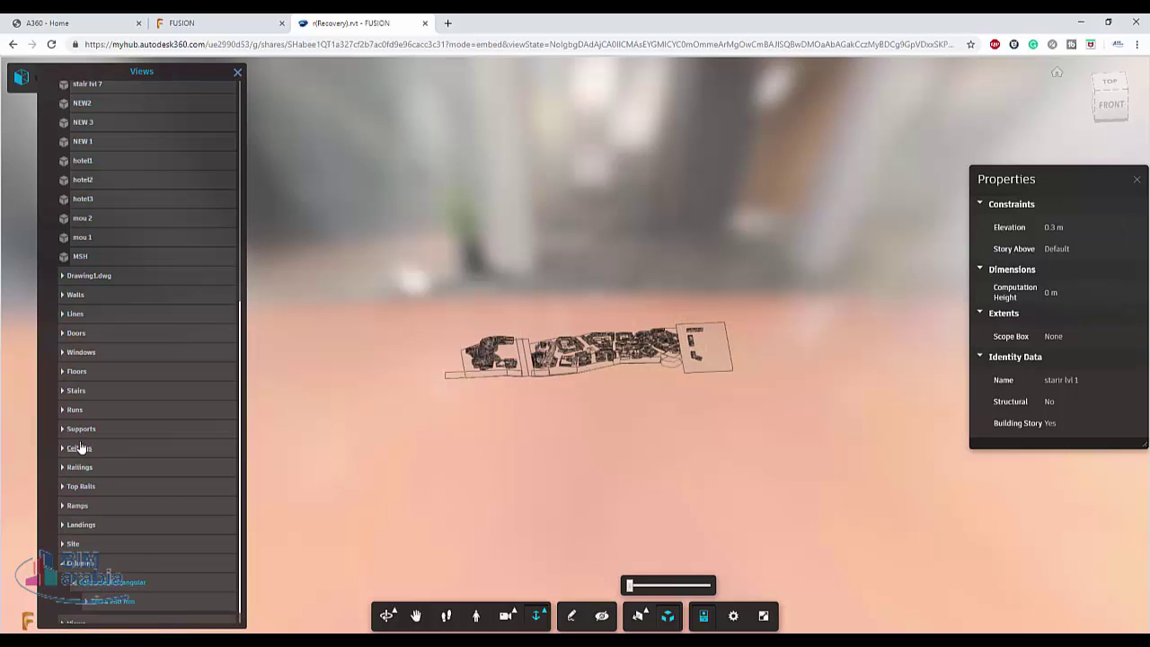
pyautogui.click(79, 447)
pyautogui.click(76, 390)
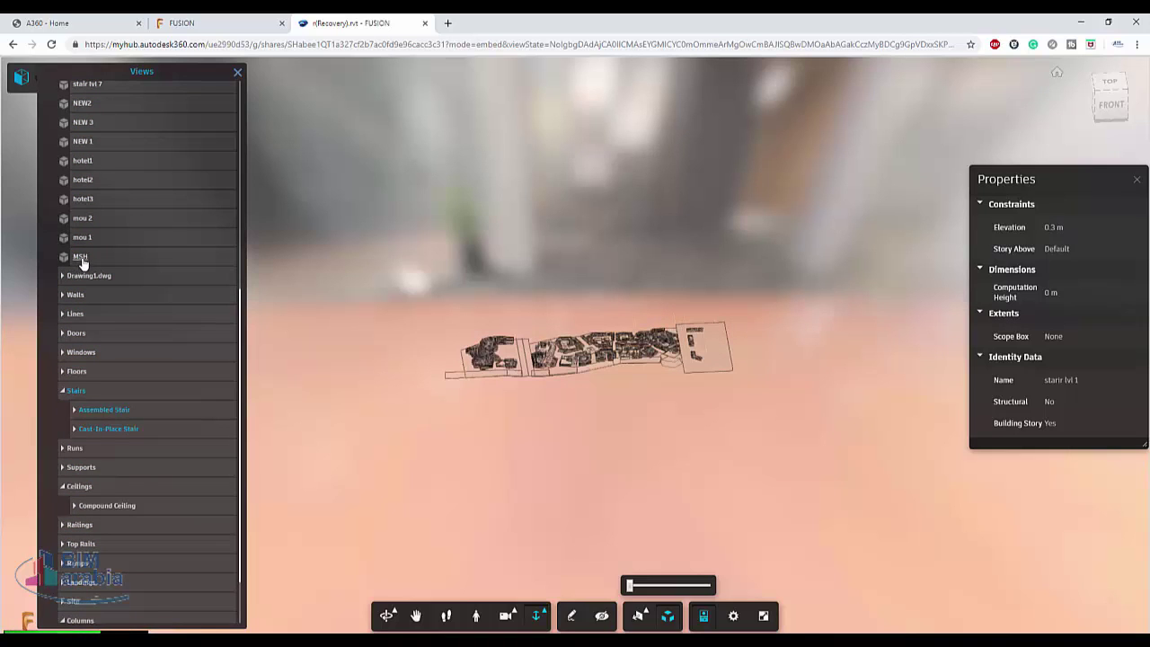
pyautogui.click(80, 258)
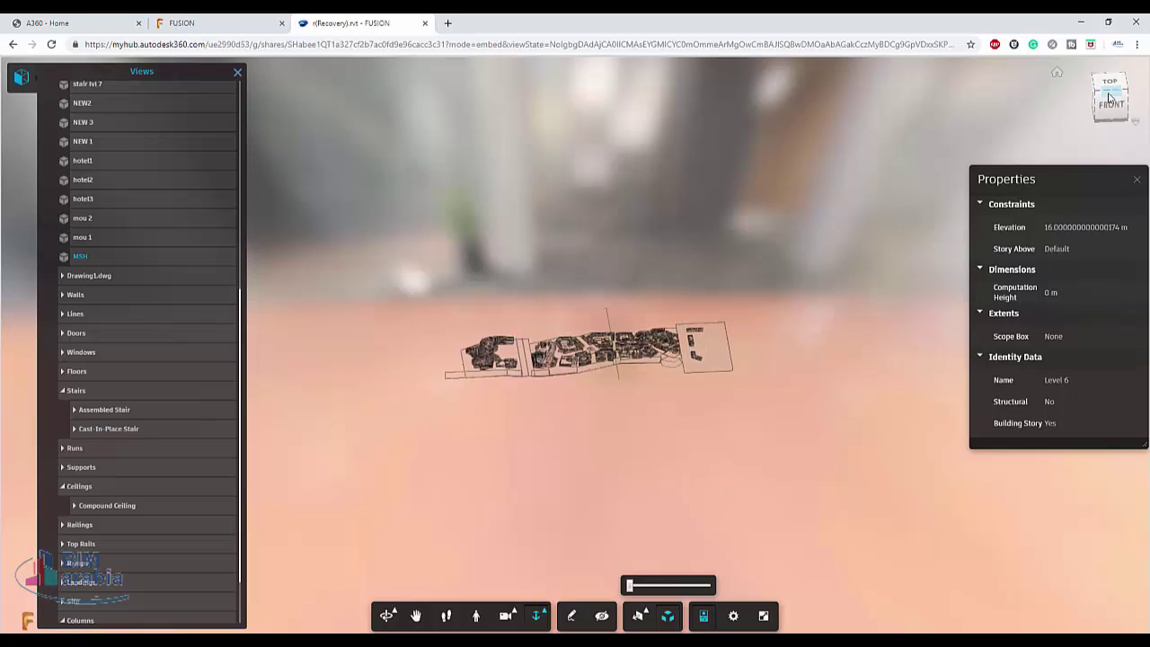